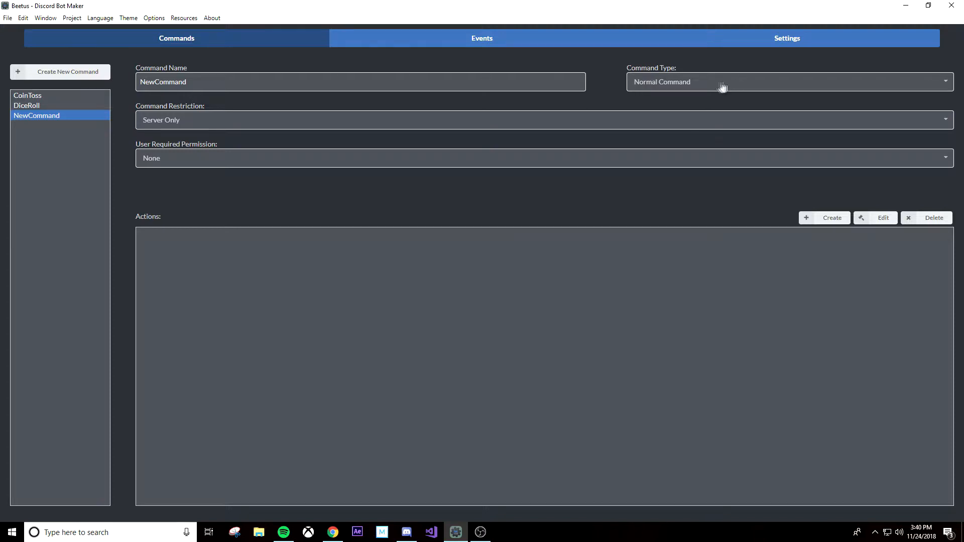
Step: Set the new command's type to Any Message and rename it Hi
left_click(677, 86)
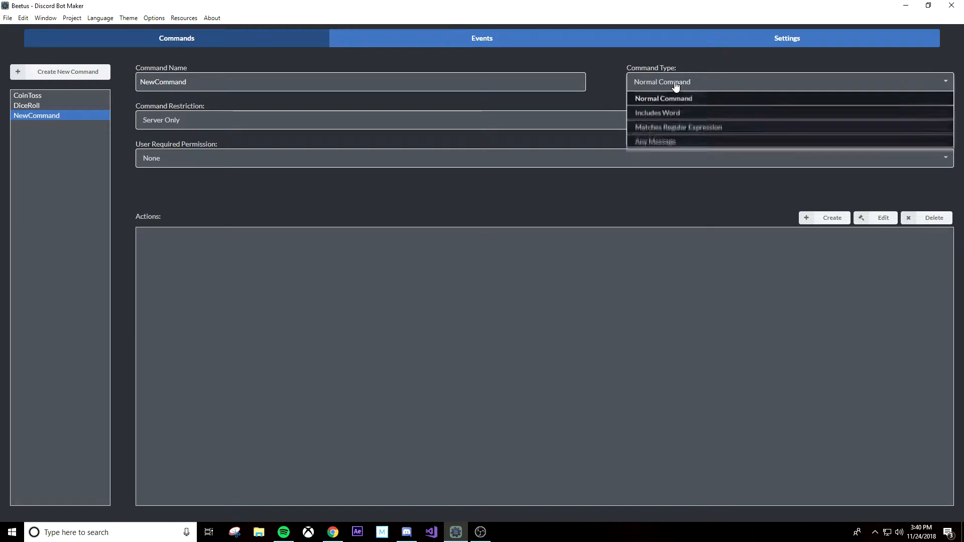
left_click(679, 144)
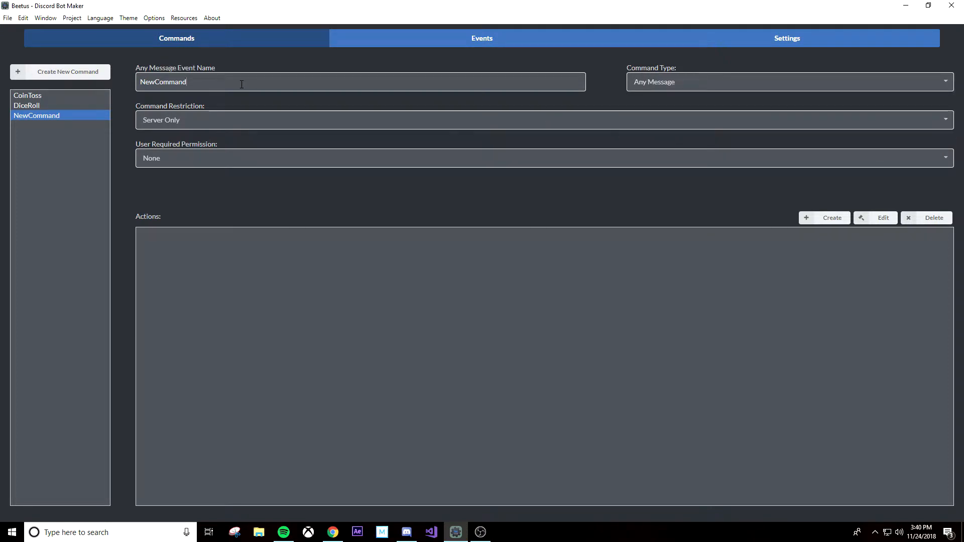
left_click_drag(183, 83, 122, 84)
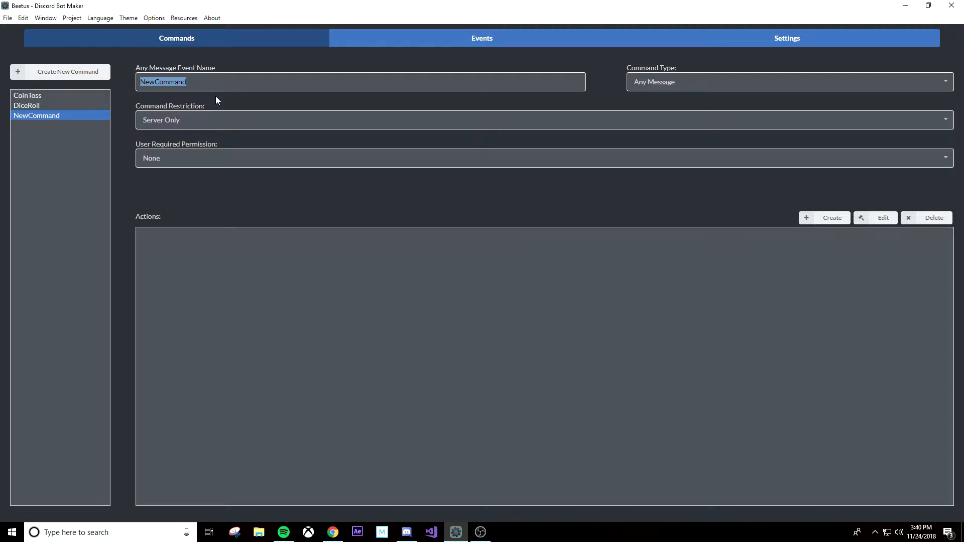
type("Hi")
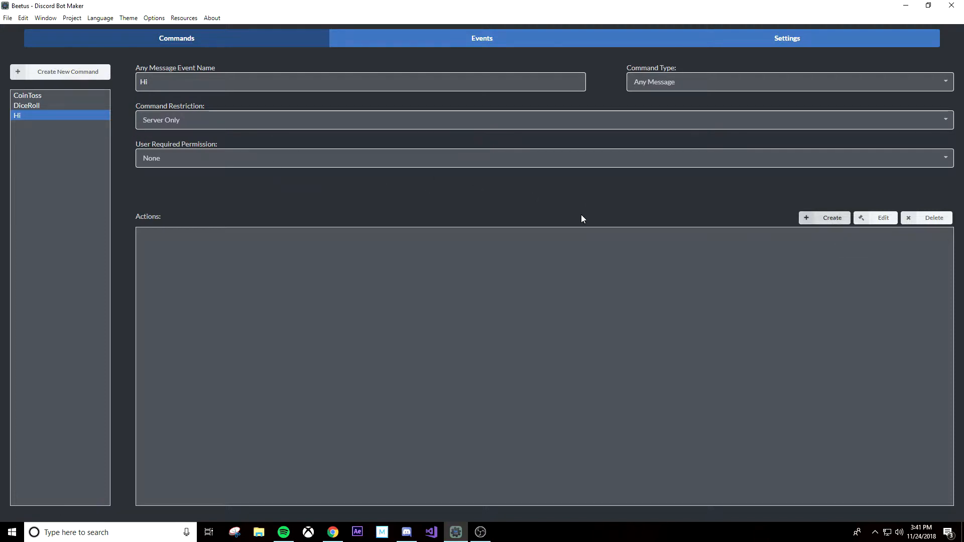
Step: Start a first action for the Hi command using the Store Message Info type from the Messaging category
left_click(836, 225)
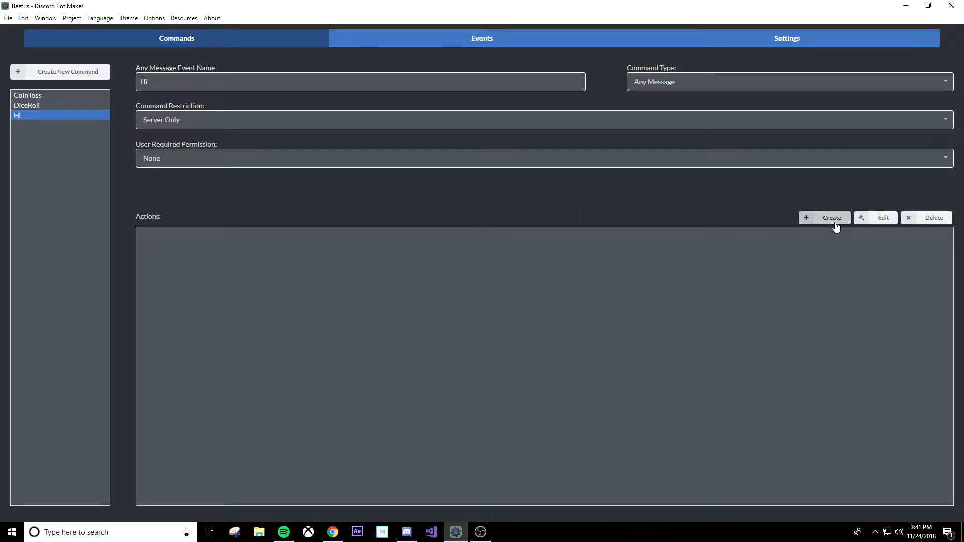
left_click(503, 165)
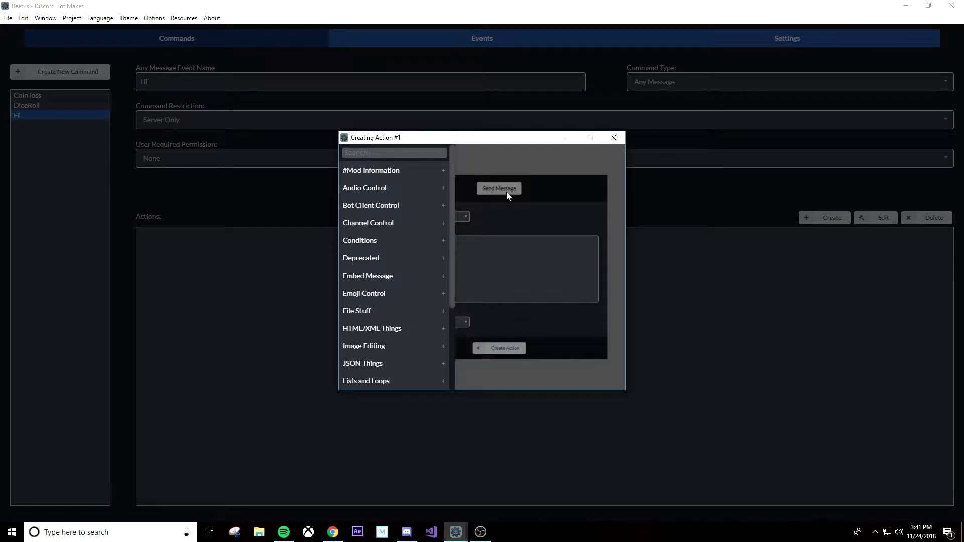
scroll(428, 169, "down", 3)
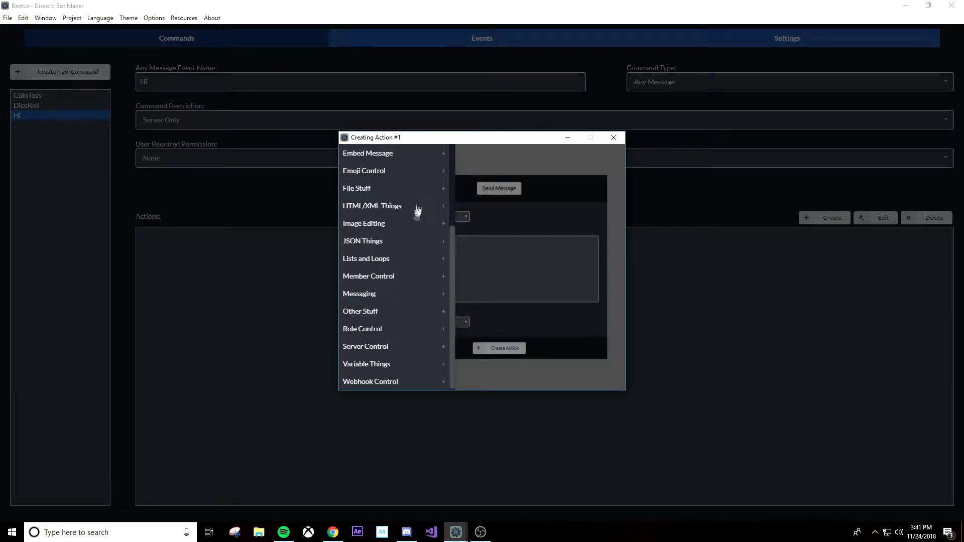
left_click(367, 294)
scroll(368, 293, "down", 10)
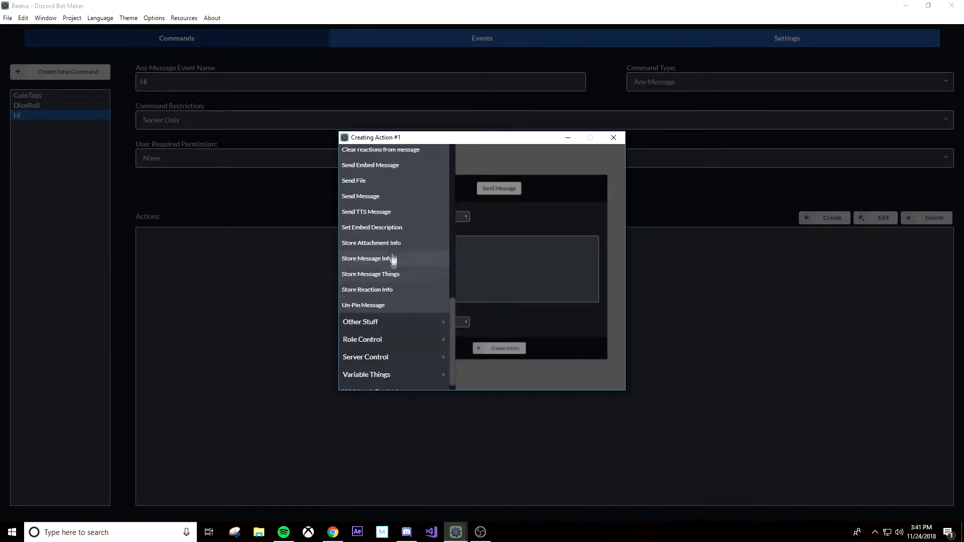
left_click(425, 260)
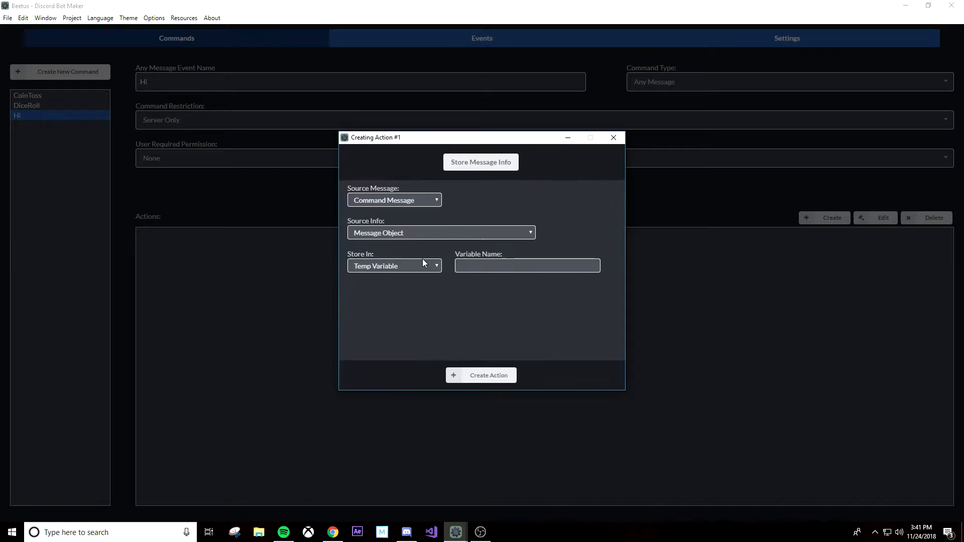
Step: Store the command message's Message Text in a temp variable named msg and create the action
left_click(428, 205)
left_click(428, 203)
left_click(424, 232)
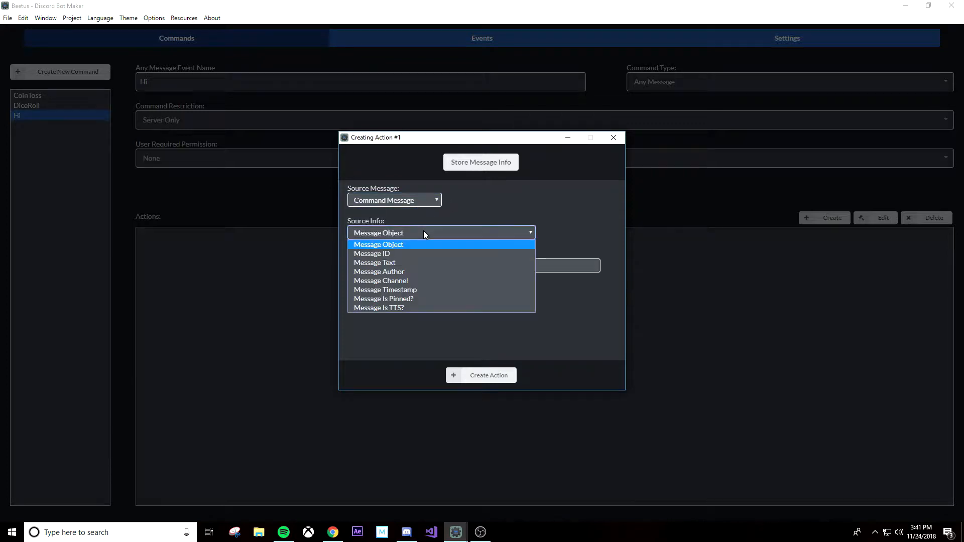
left_click(417, 262)
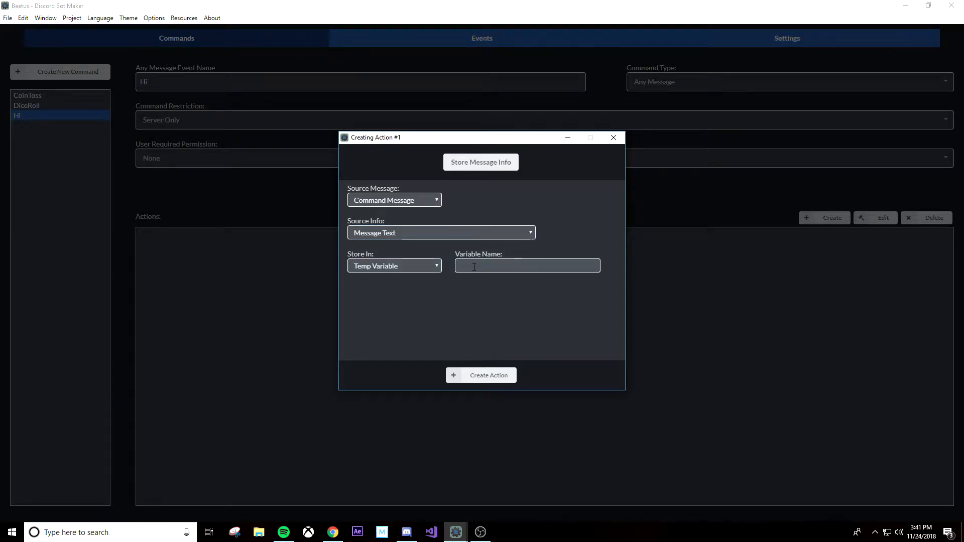
type("msg")
left_click(474, 378)
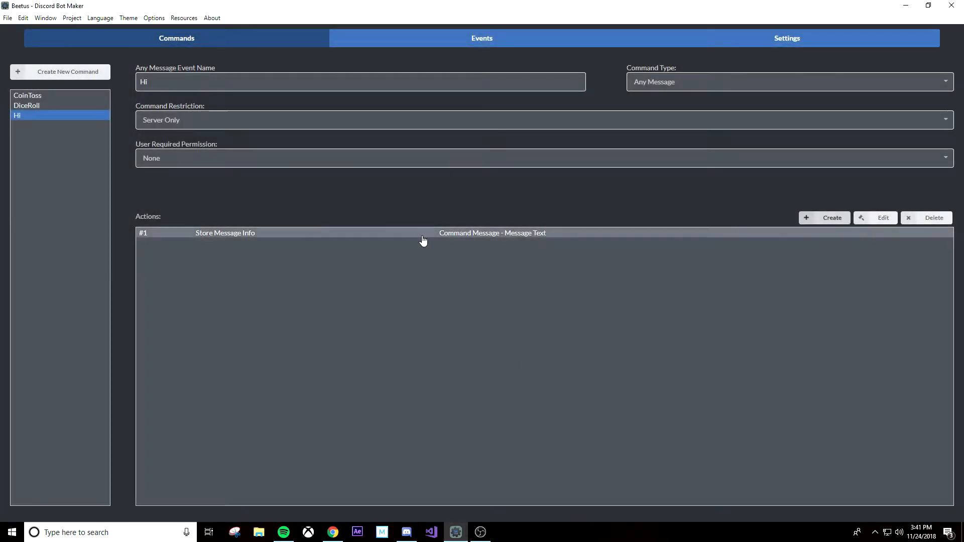
Step: Start a second action using the Check Variable type from the Conditions category
left_click(832, 221)
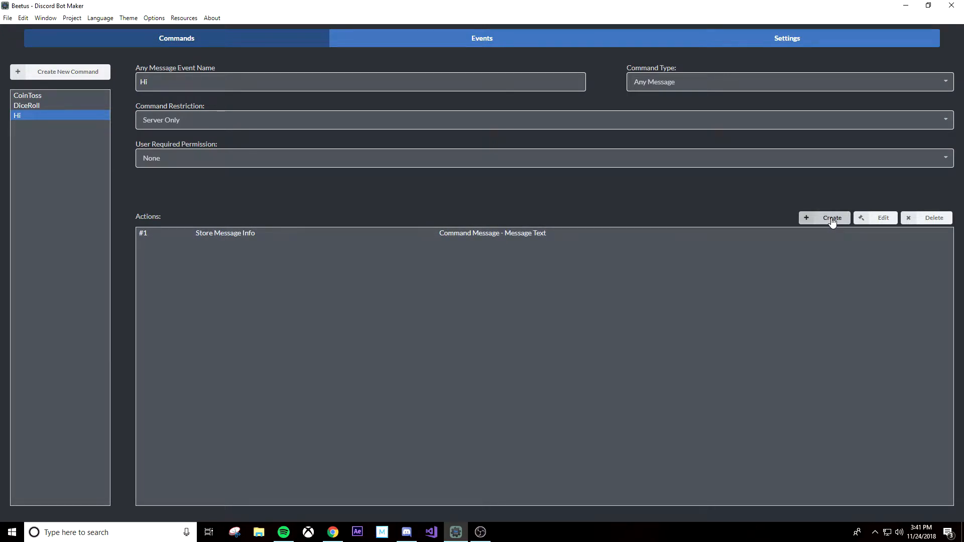
left_click(481, 164)
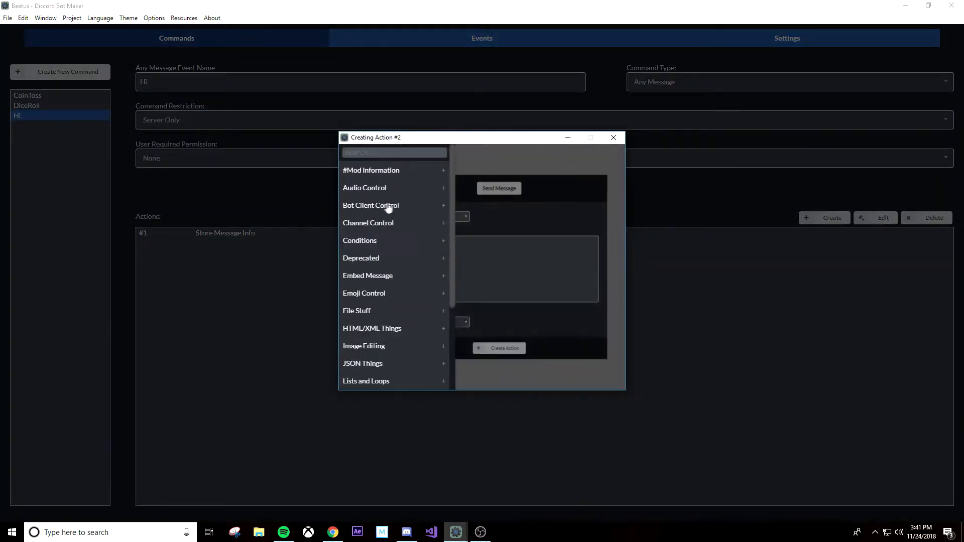
left_click(378, 245)
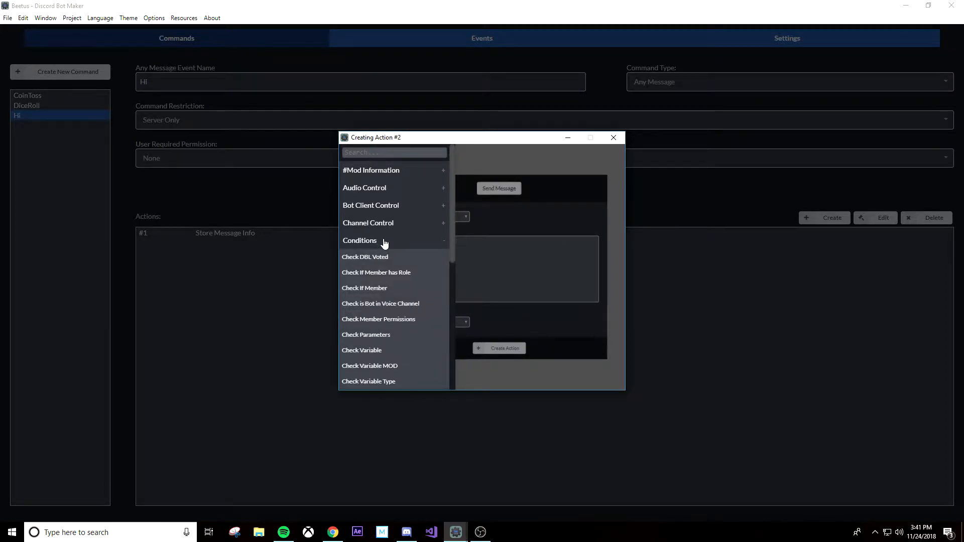
scroll(384, 242, "down", 1)
left_click(383, 300)
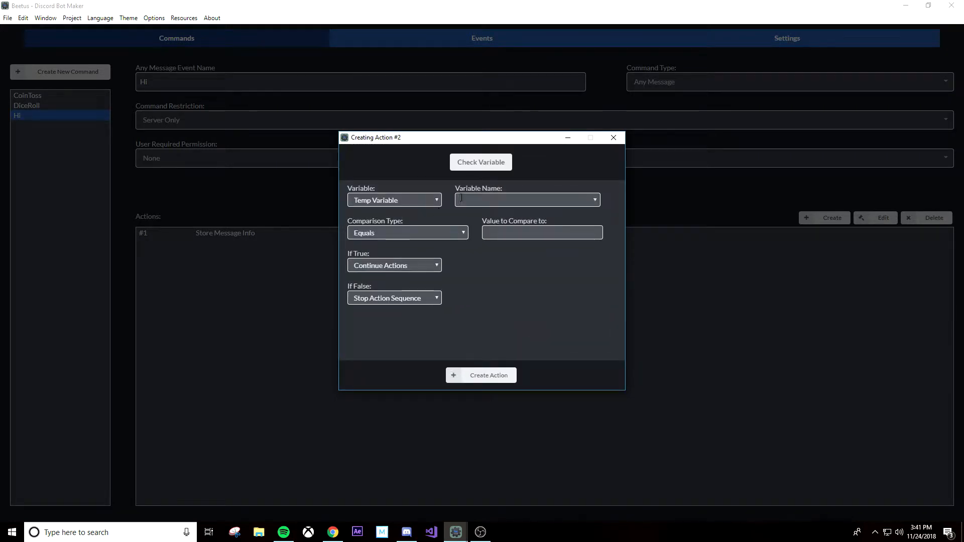
Step: Check the temp variable msg with the Matches Regex comparison type
left_click(460, 200)
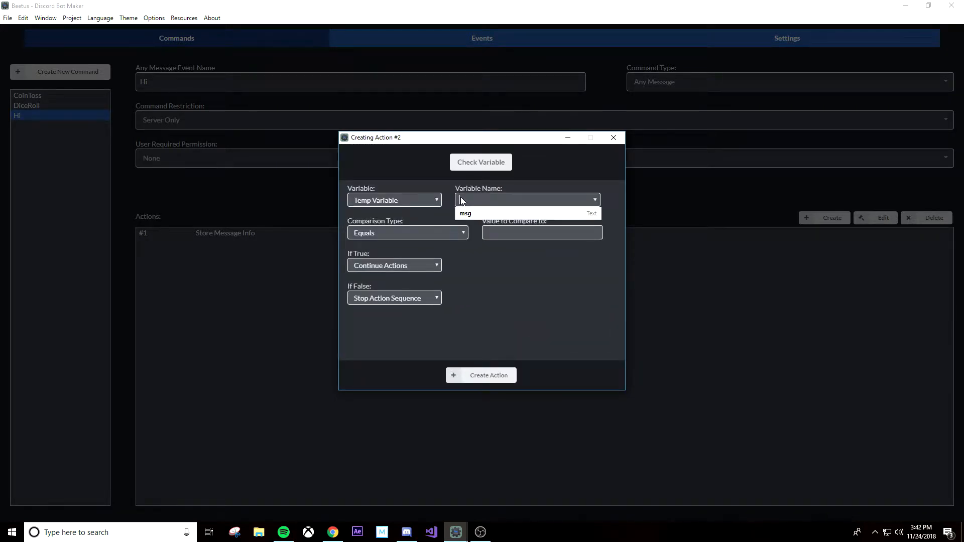
left_click(482, 213)
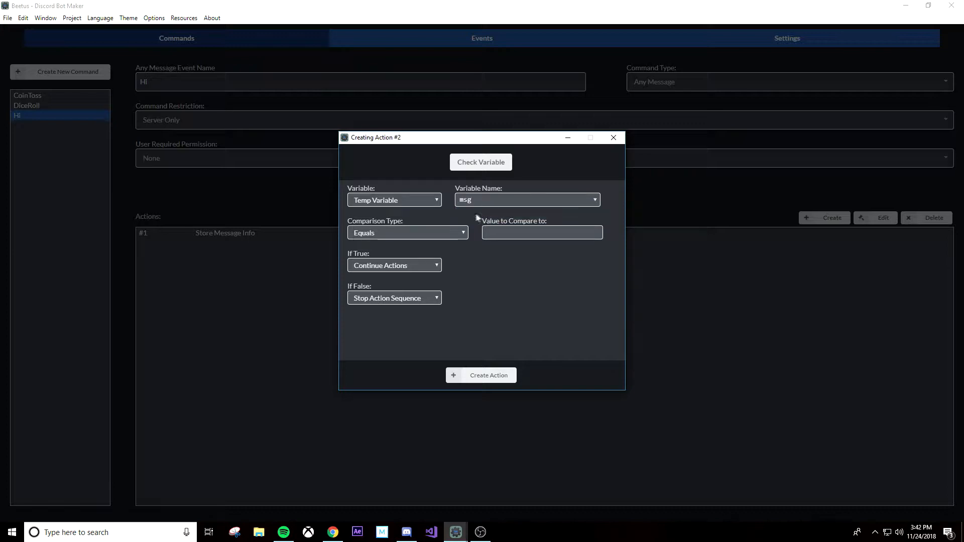
left_click(419, 233)
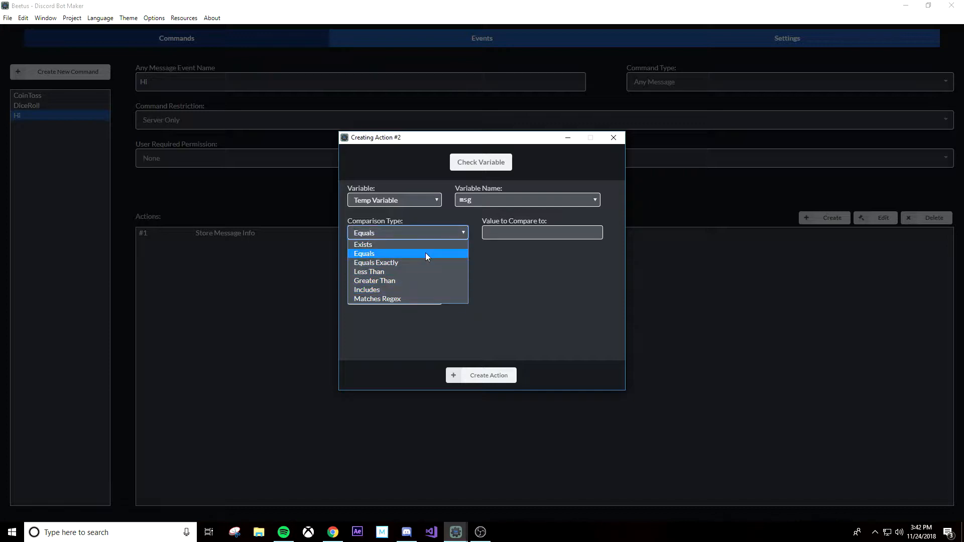
left_click(430, 299)
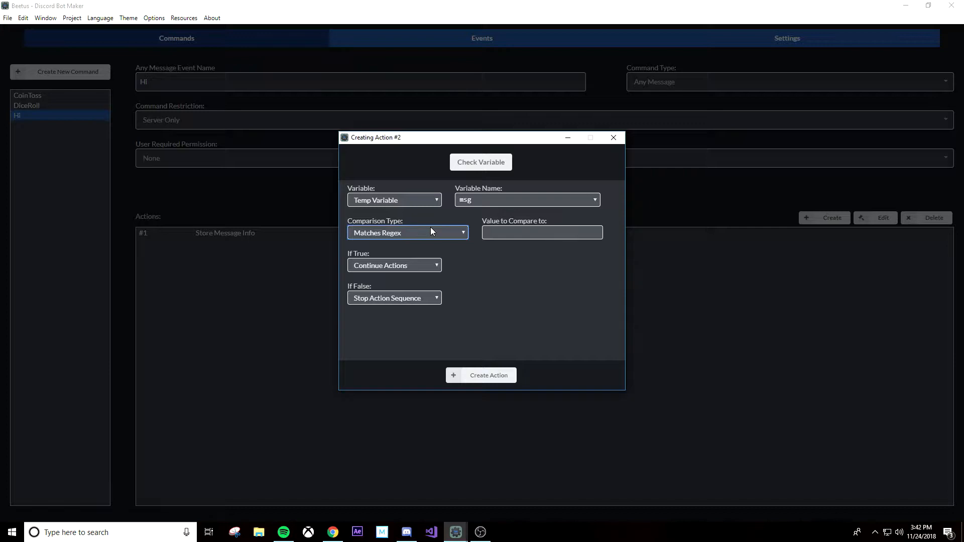
Step: Enter (hello|hi|herro|how goes it) as the value to compare to and create the Check Variable action
left_click(525, 234)
type("()")
type("hi")
key("BackSpace")
type("ello")
type("|")
type("hi")
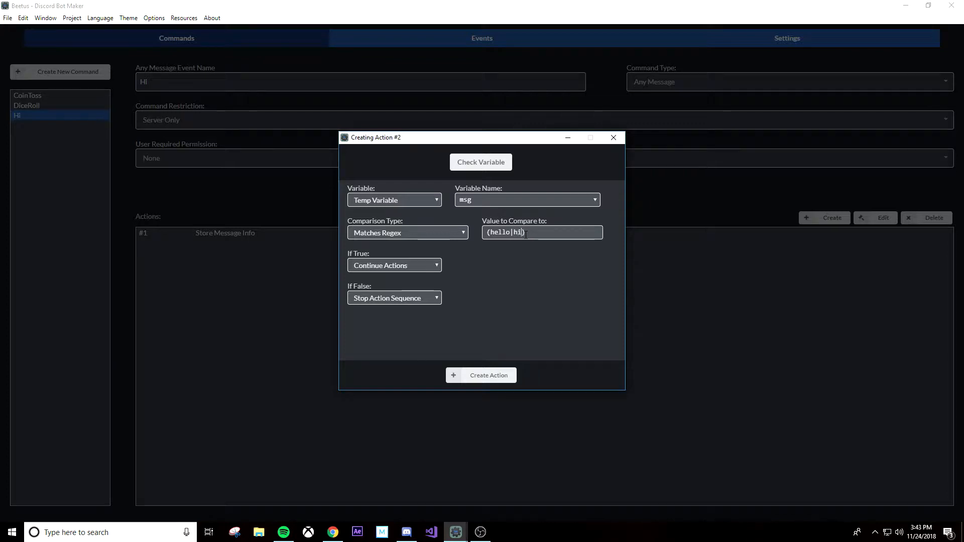
type("|herro|")
type("how goes it")
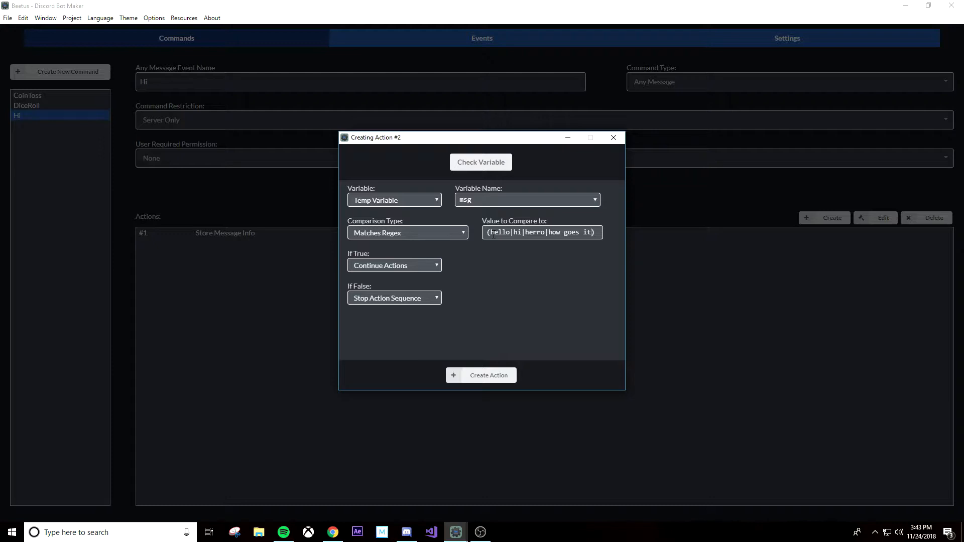
left_click(494, 376)
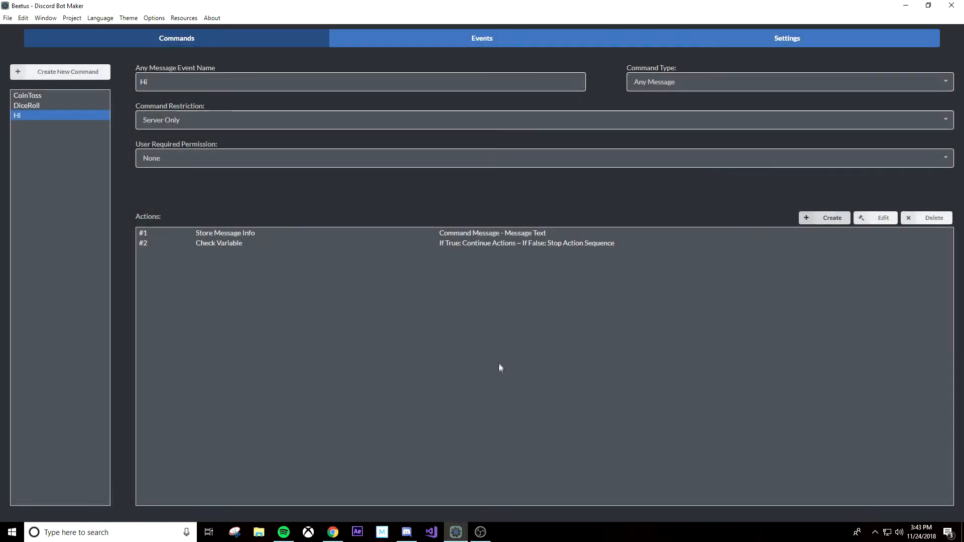
Step: Add a Send Message action that posts "How are you" in the same channel
left_click(826, 226)
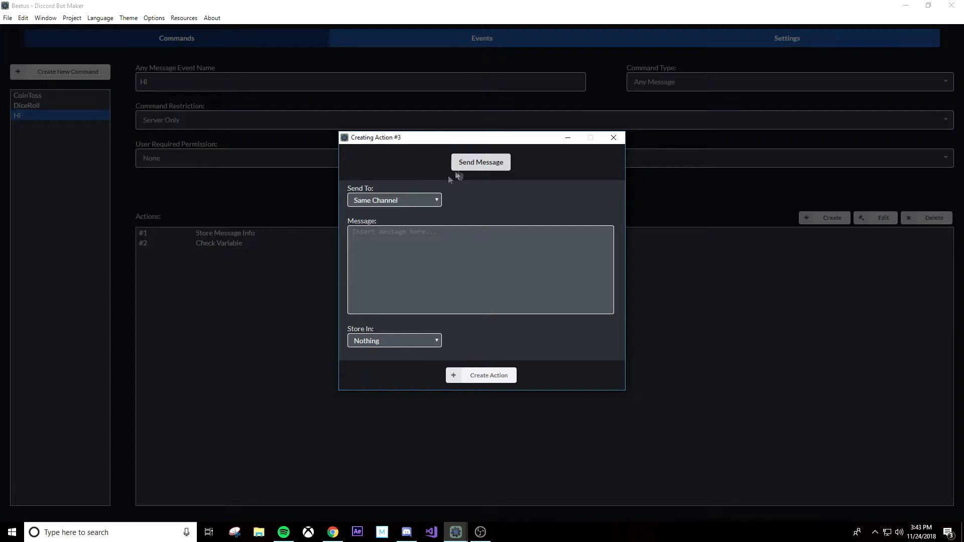
left_click(447, 241)
type("How are yo")
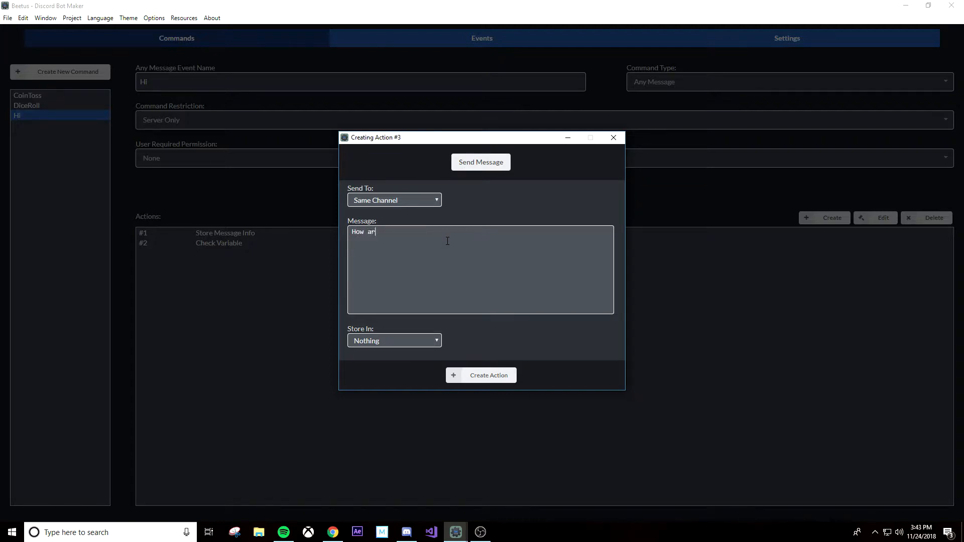
type("u")
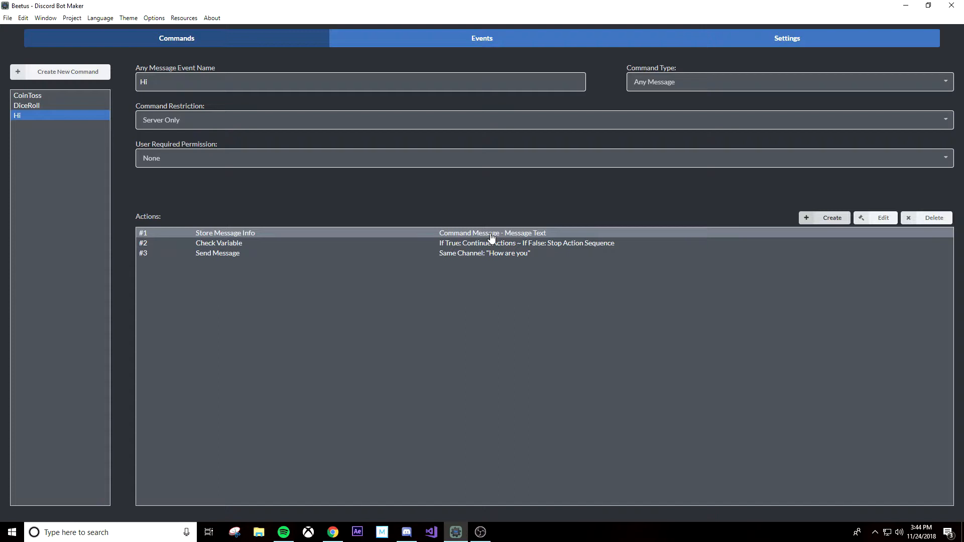
Step: Review the stored variable name in the Store Message Info action and the regex in the Check Variable action
double_click(376, 233)
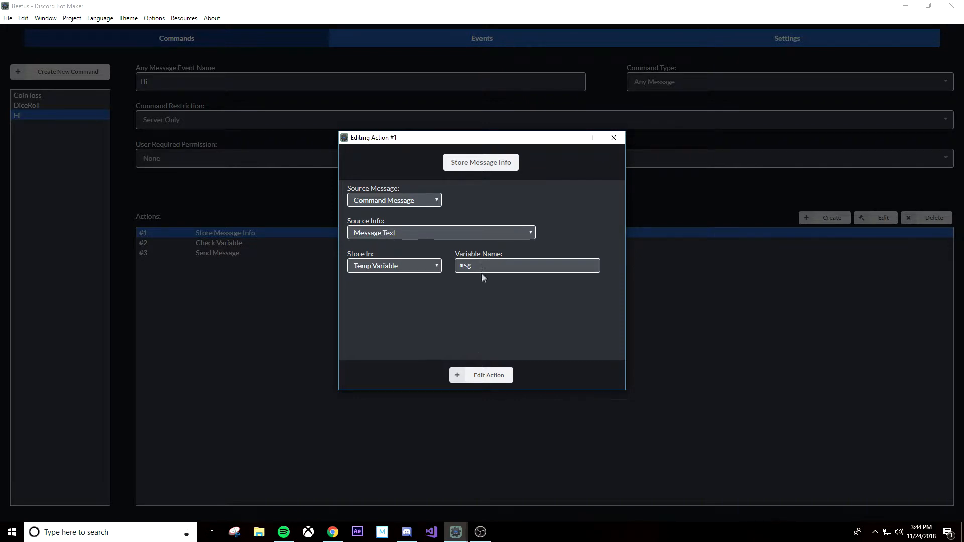
left_click(478, 373)
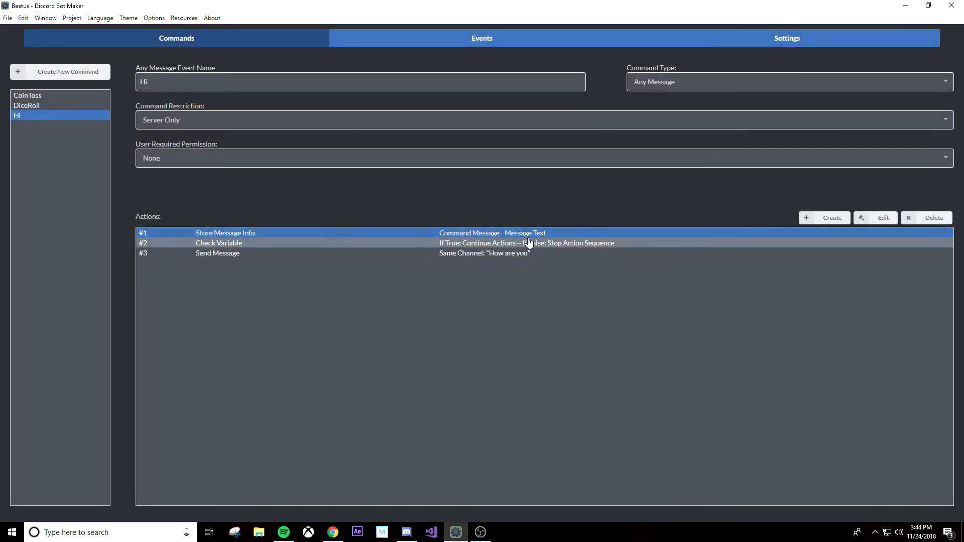
double_click(528, 242)
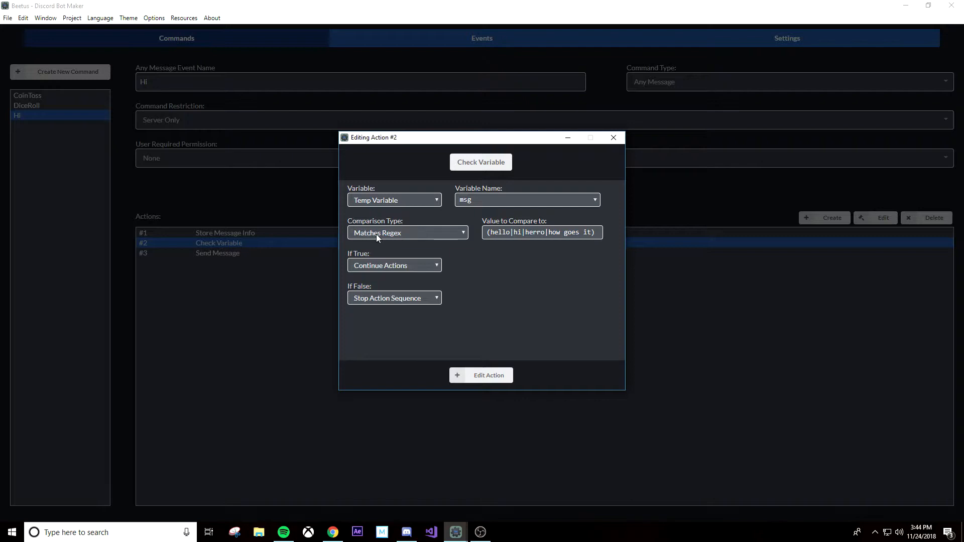
left_click_drag(490, 233, 596, 234)
left_click(546, 270)
left_click(474, 379)
left_click(331, 253)
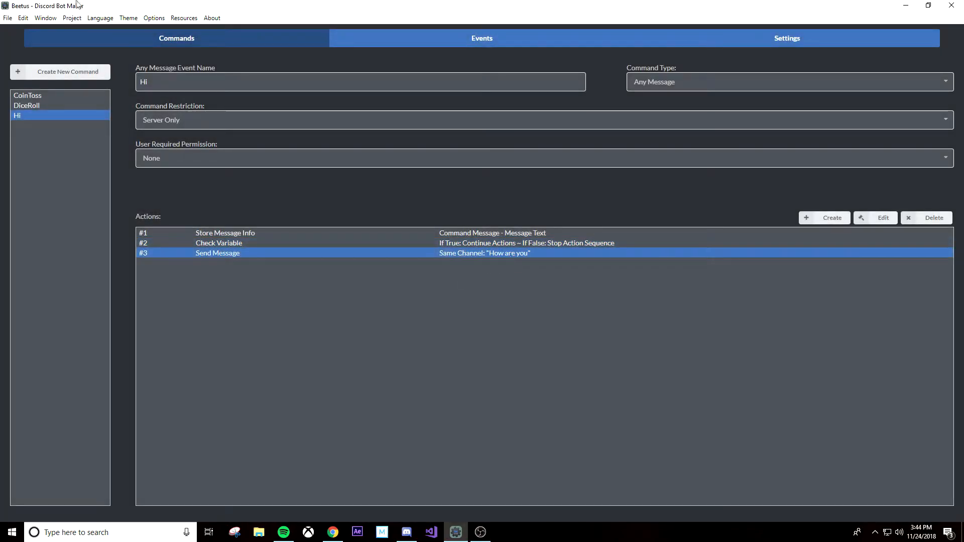
Step: Run the bot project, saving it first, and check the test server in Discord before returning to Discord Bot Maker
left_click(72, 19)
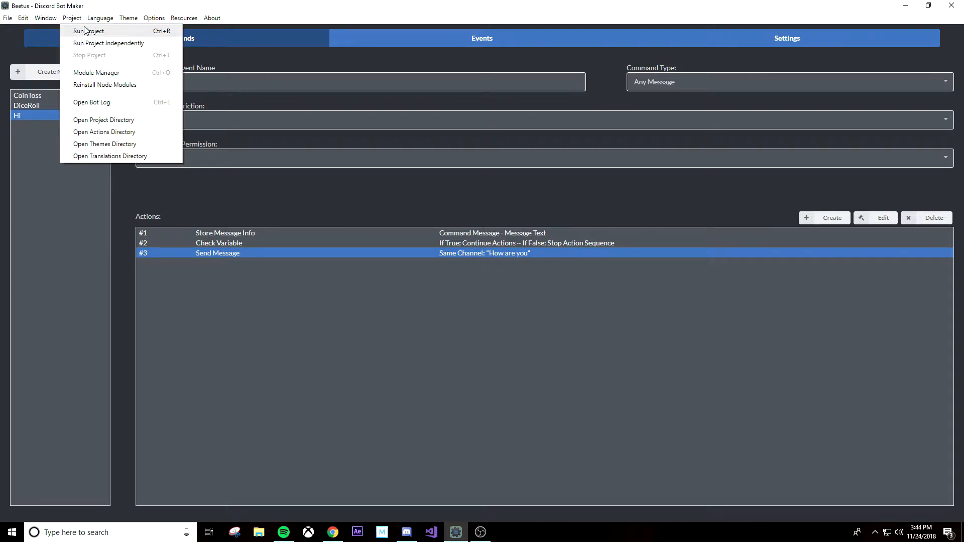
left_click(89, 33)
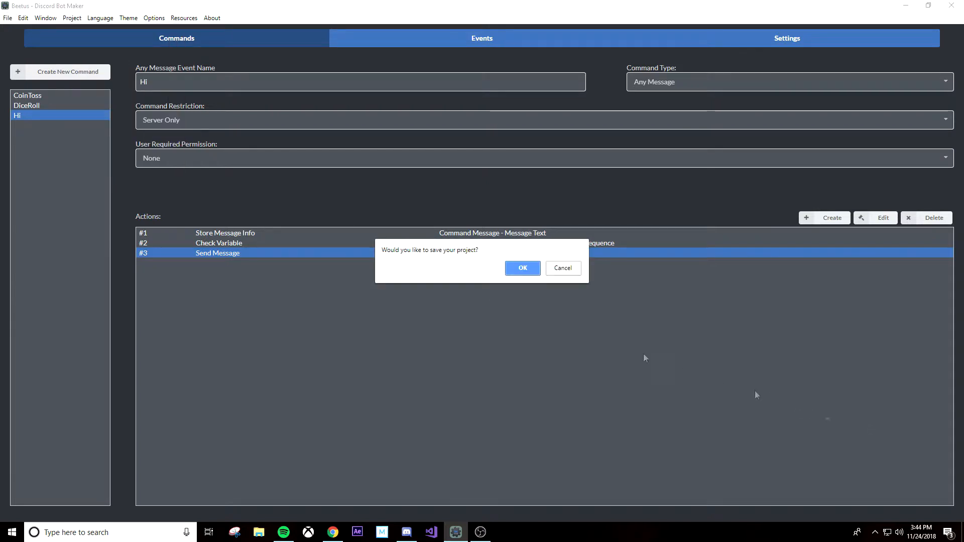
left_click(520, 269)
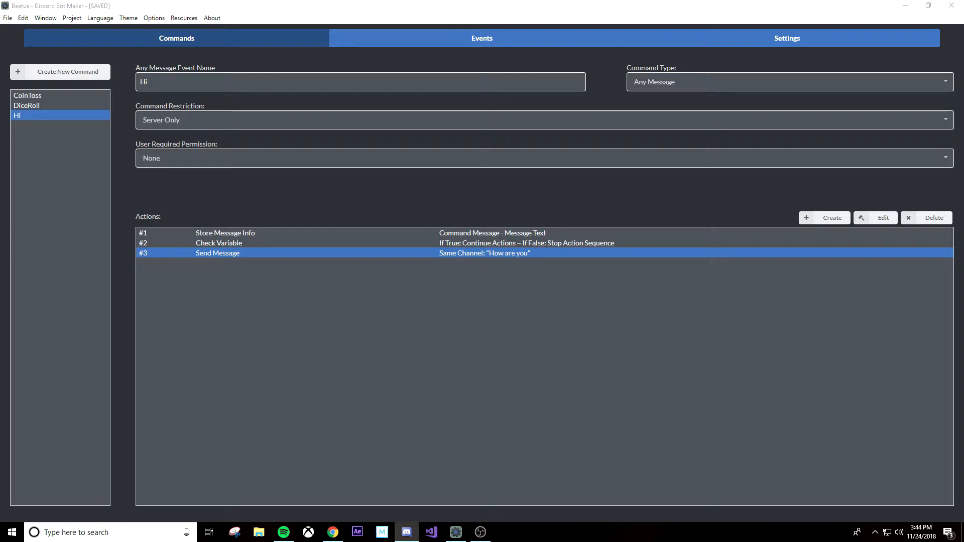
left_click_drag(963, 101, 495, 1)
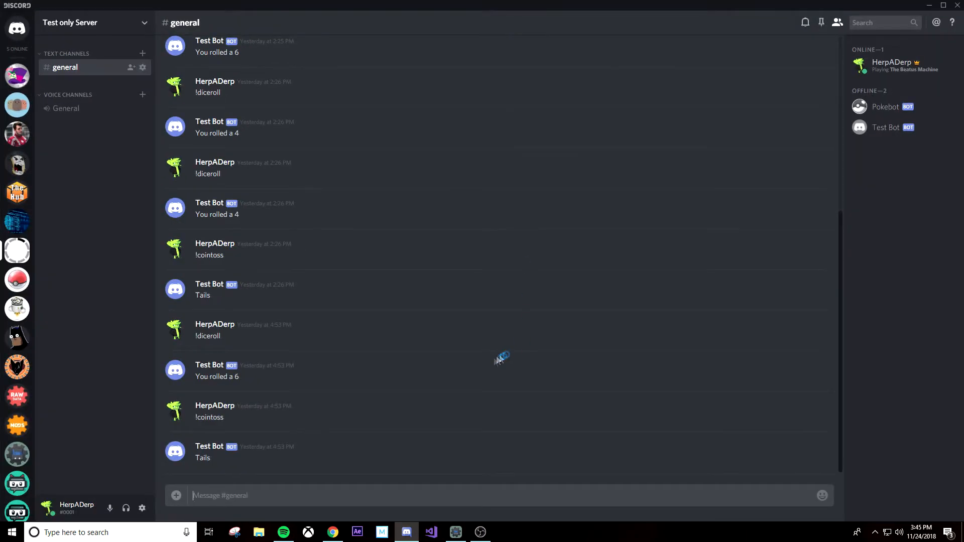
left_click(465, 533)
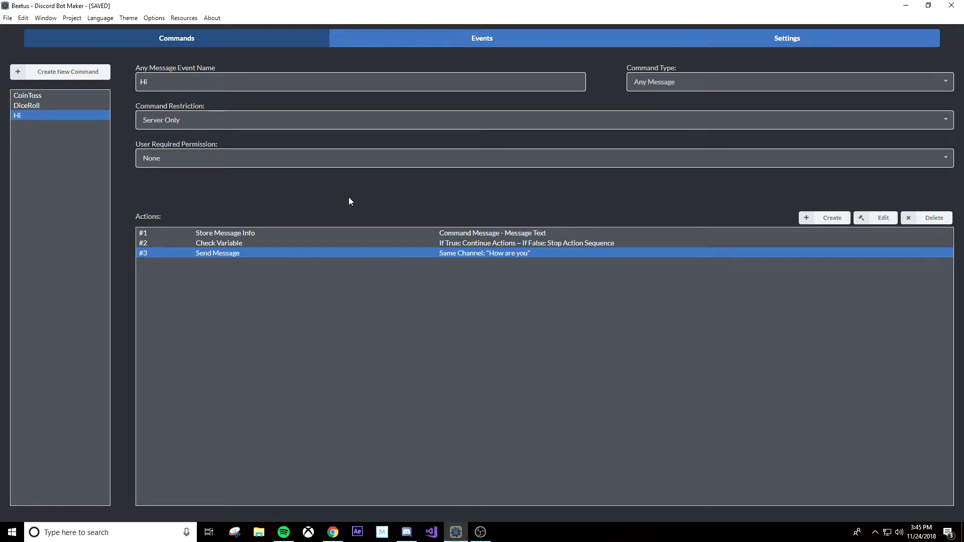
Step: Save the project, switch to Discord, and send the test messages "hi", "herro" and "HeRro" in the general channel
key("ctrl+s")
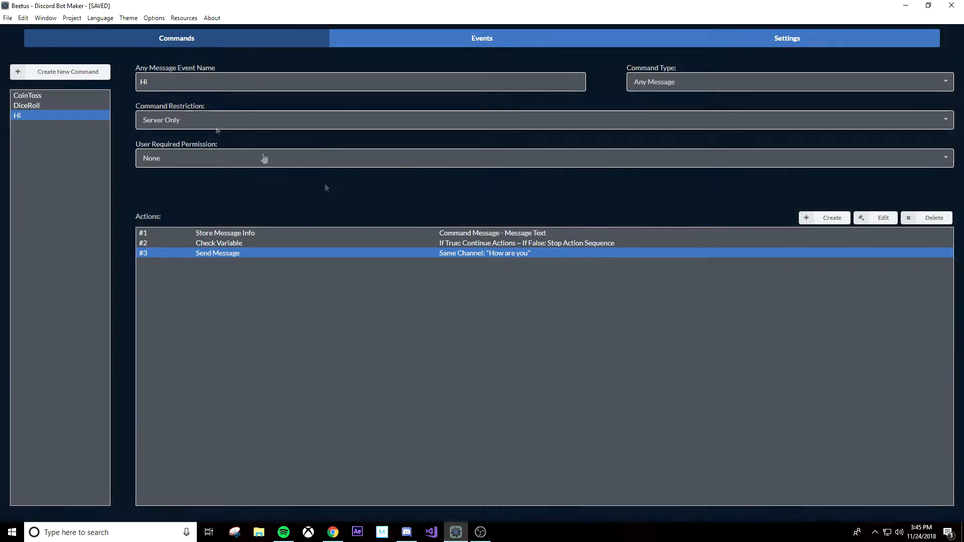
left_click(406, 532)
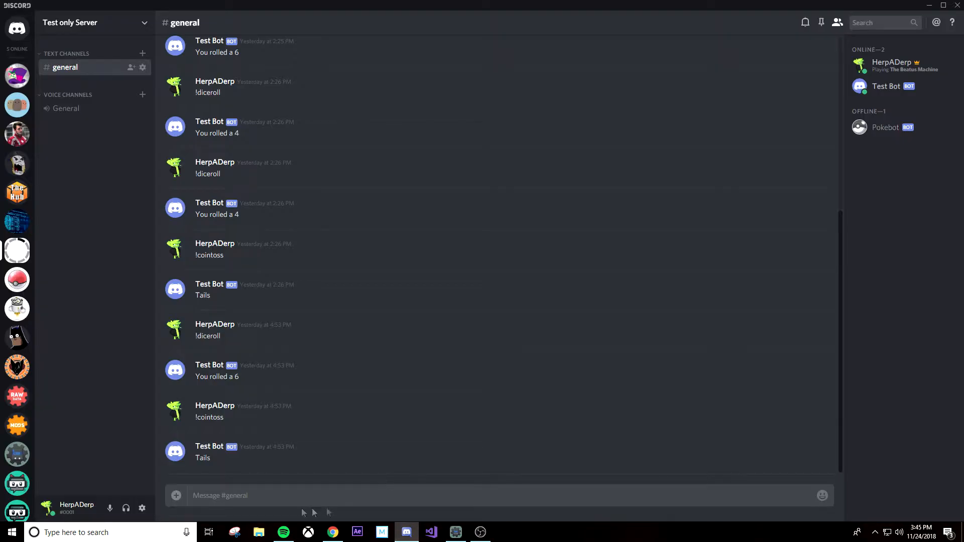
type("hi")
key("Return")
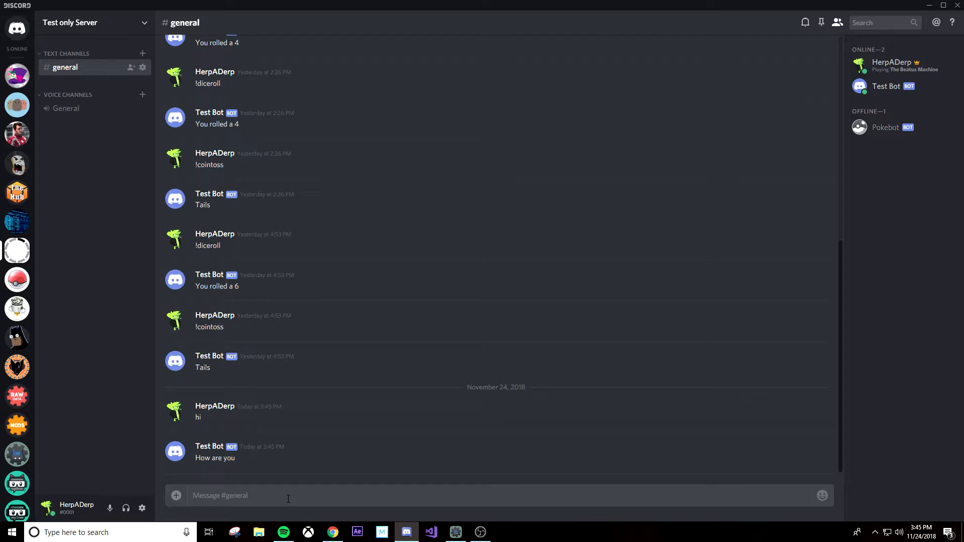
type("herro")
key("Return")
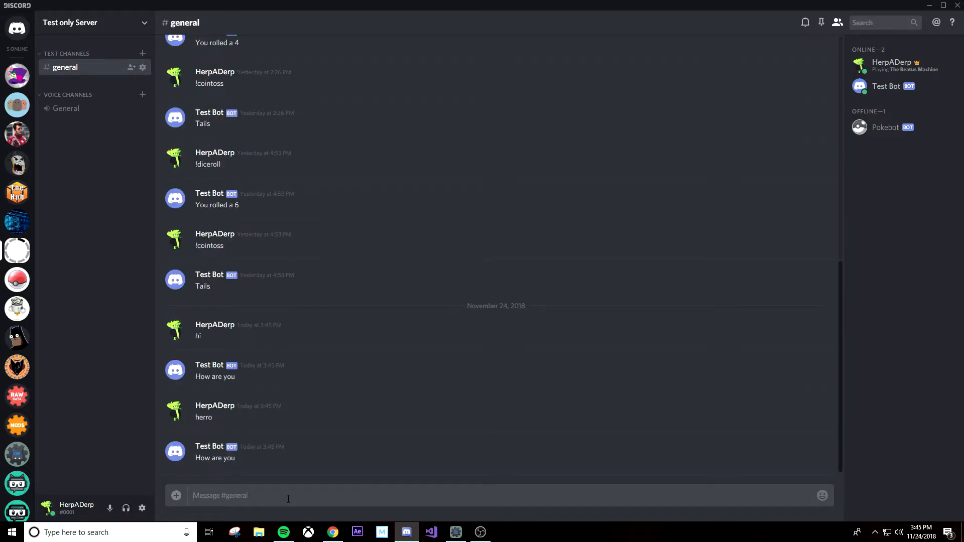
type("HeRro")
key("Return")
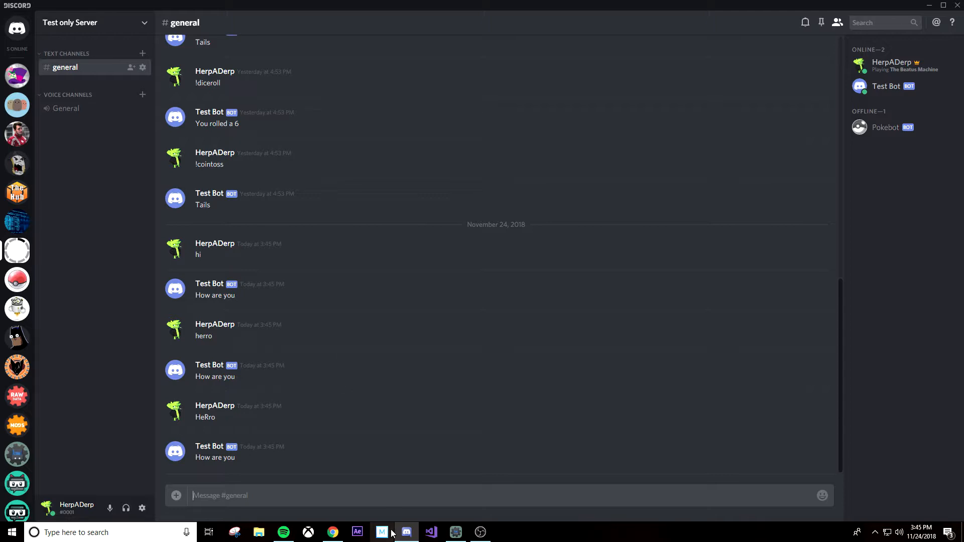
Step: Switch back to Discord Bot Maker, add a new command and begin choosing an action type for it
mouse_move(406, 532)
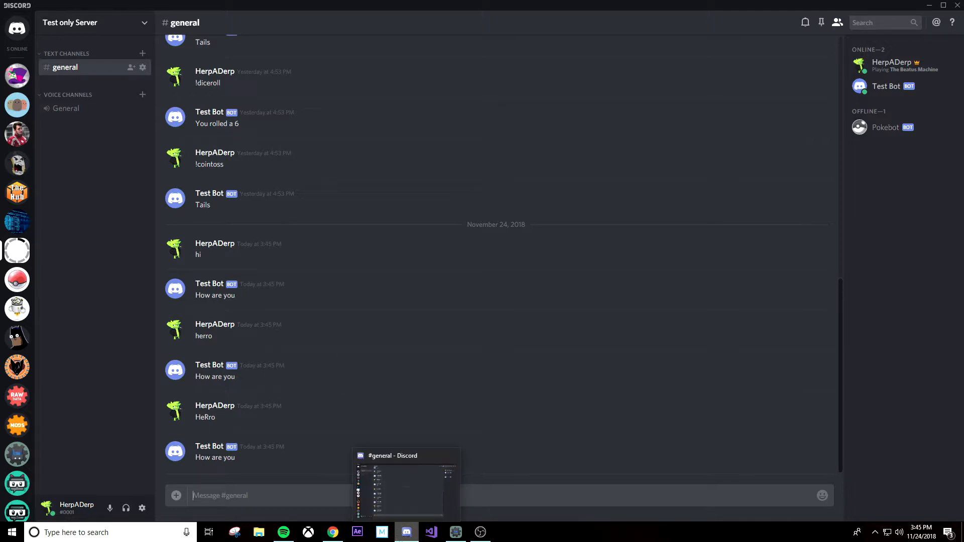
mouse_move(460, 538)
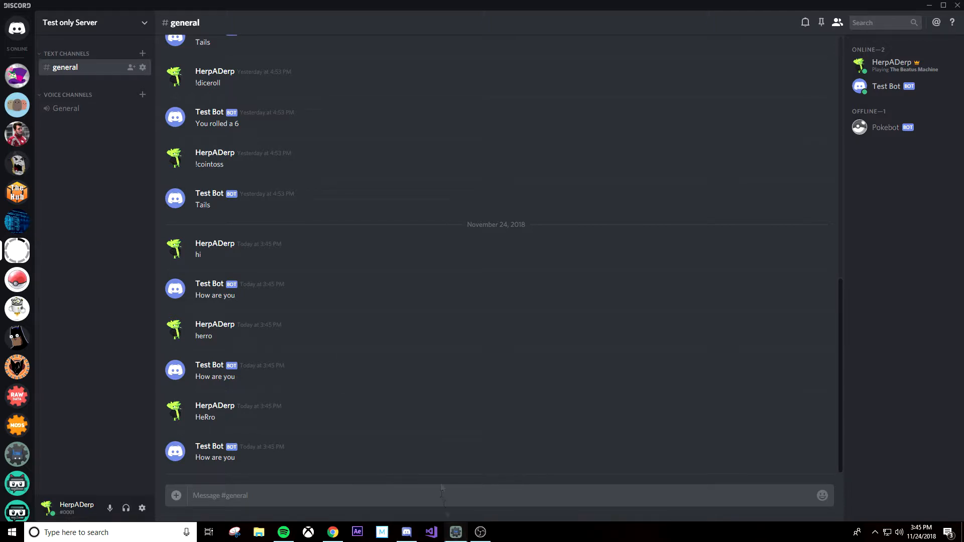
left_click(456, 533)
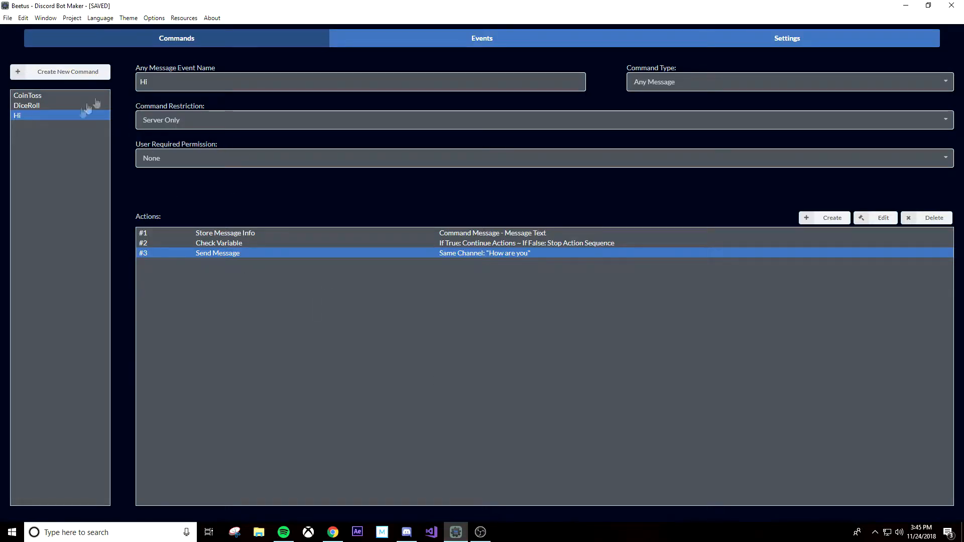
left_click(83, 71)
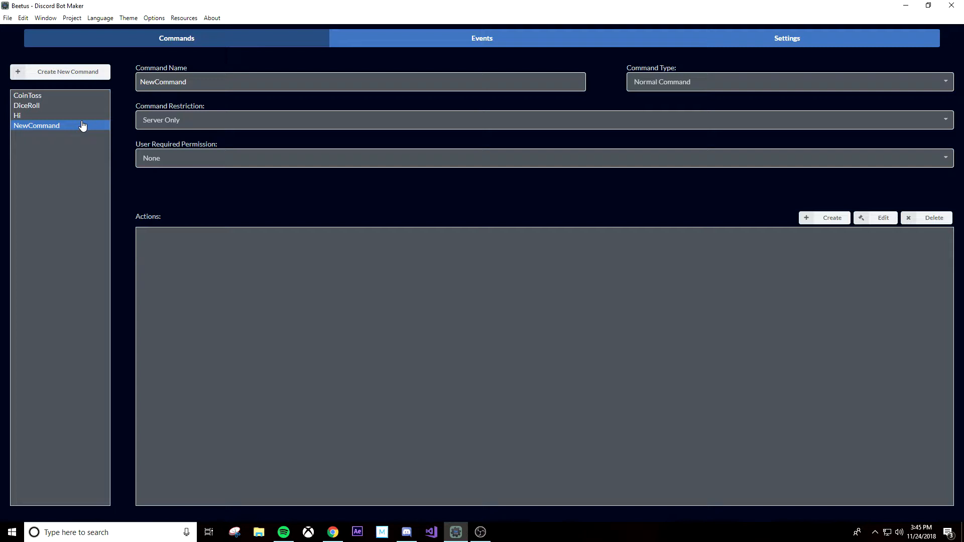
left_click(829, 221)
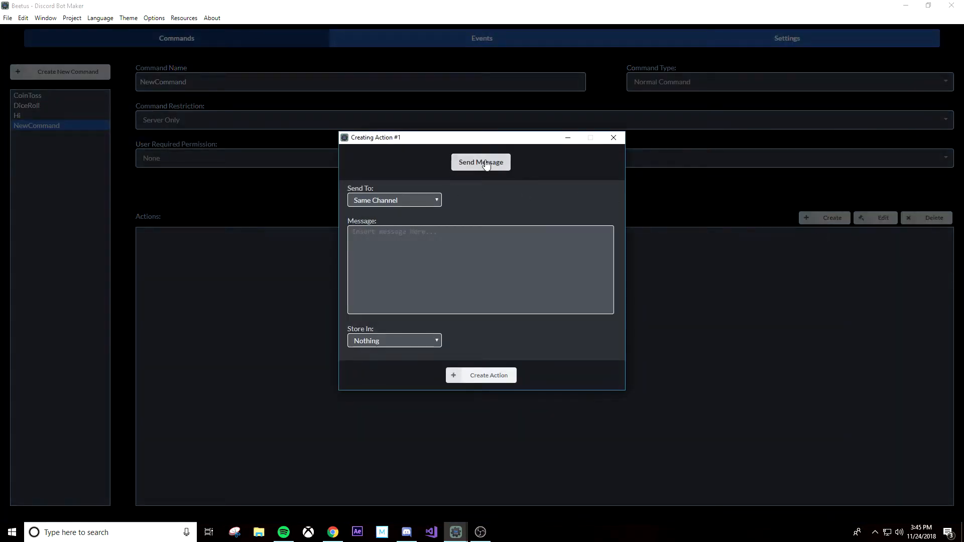
left_click(486, 165)
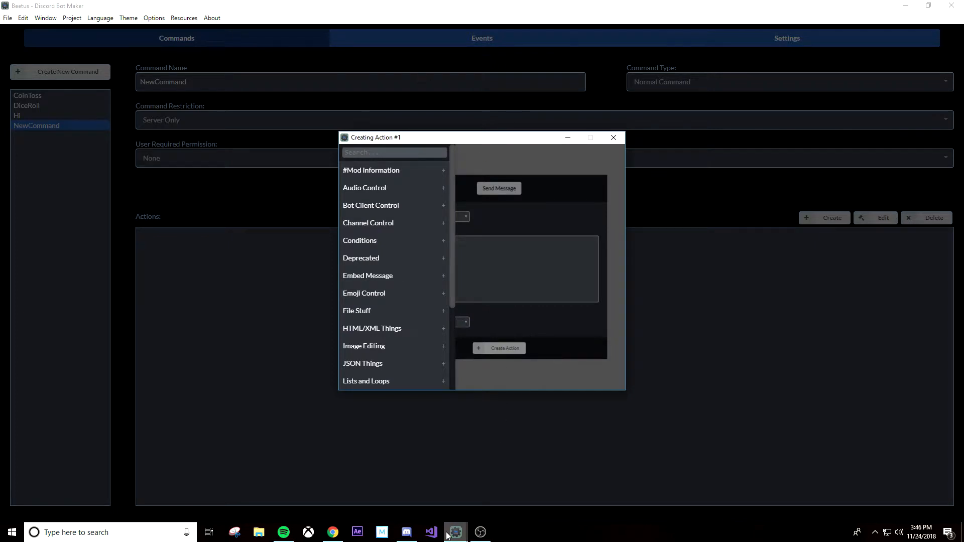
Step: Switch to Discord and send the test message "hi how are you" in the general channel
left_click(406, 532)
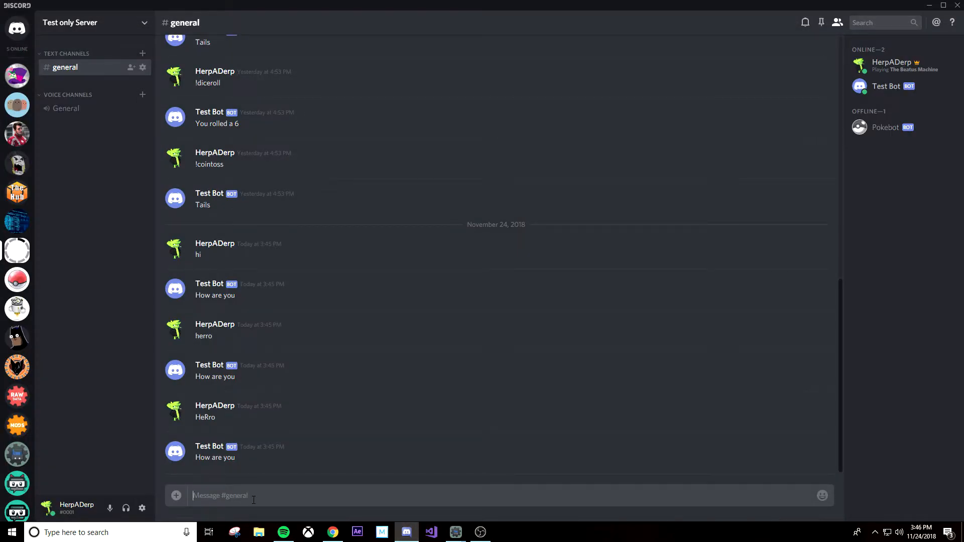
type("hi how are you")
key("Return")
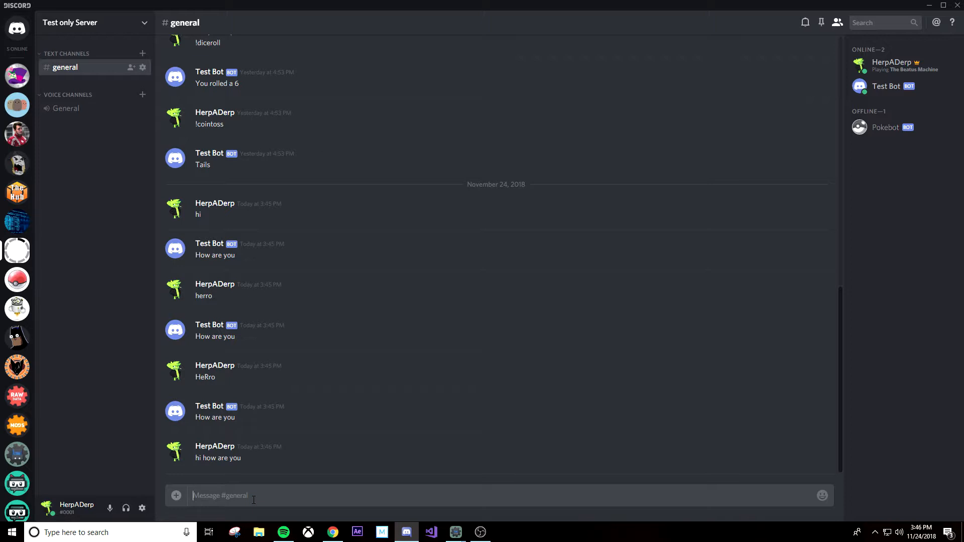
Step: Return to Discord Bot Maker, discard the unfinished action, and review the regex in the Hi command's Check Variable action
mouse_move(455, 532)
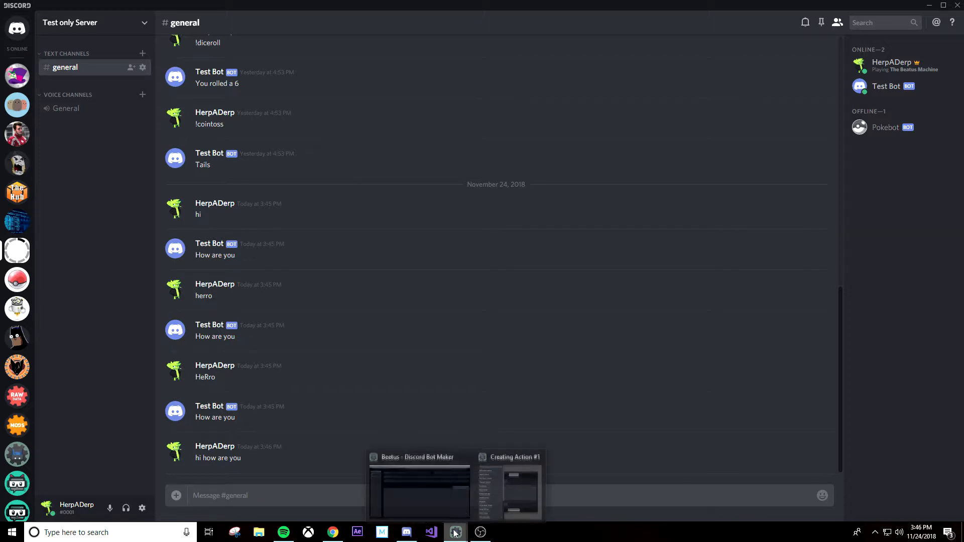
left_click(462, 504)
left_click(613, 137)
left_click(70, 106)
left_click(71, 115)
double_click(464, 243)
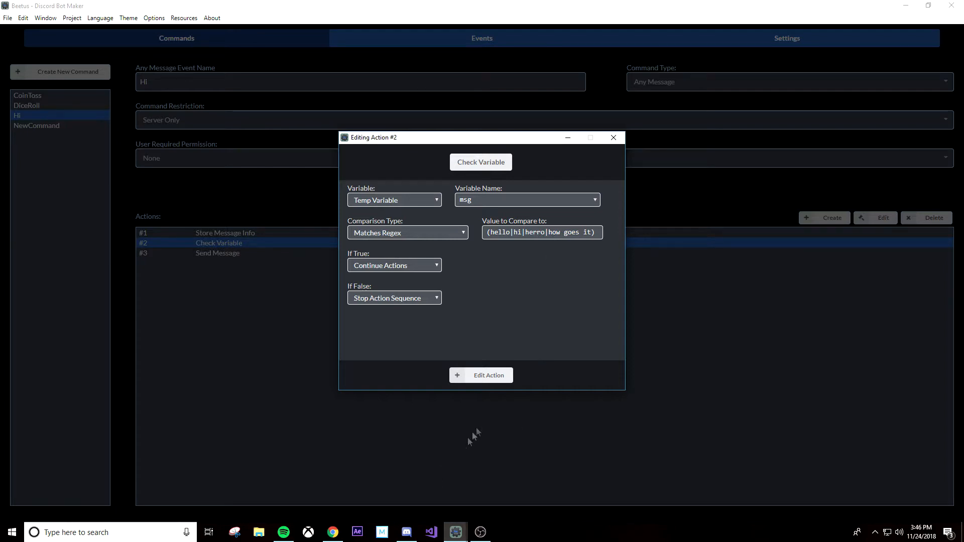
left_click(499, 371)
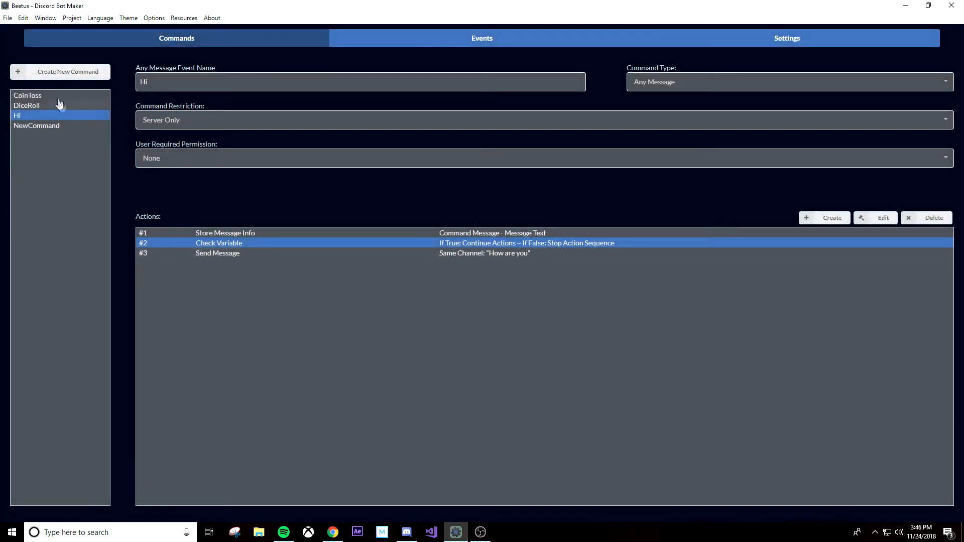
Step: Rename the new command as Hi and set its command type to Any Message
left_click(58, 124)
left_click_drag(187, 82, 122, 79)
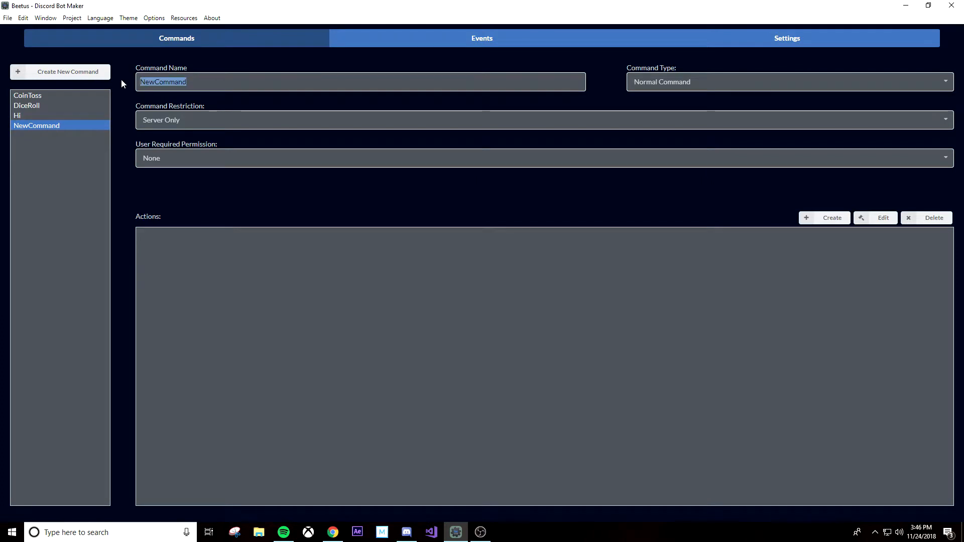
type("Hi")
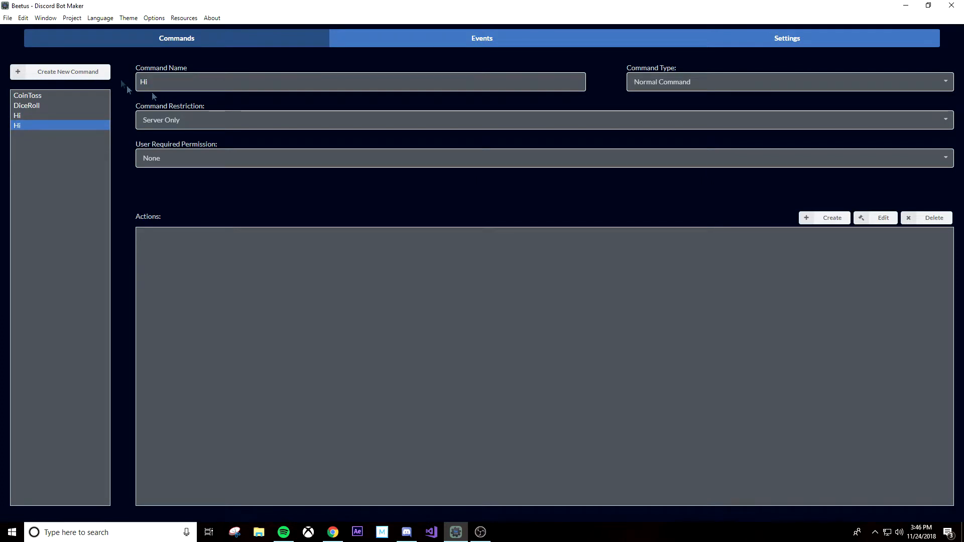
left_click(695, 86)
left_click(679, 142)
Step: Add a Store Message Info action that stores the command message's Message Text in the temp variable msg
left_click(842, 222)
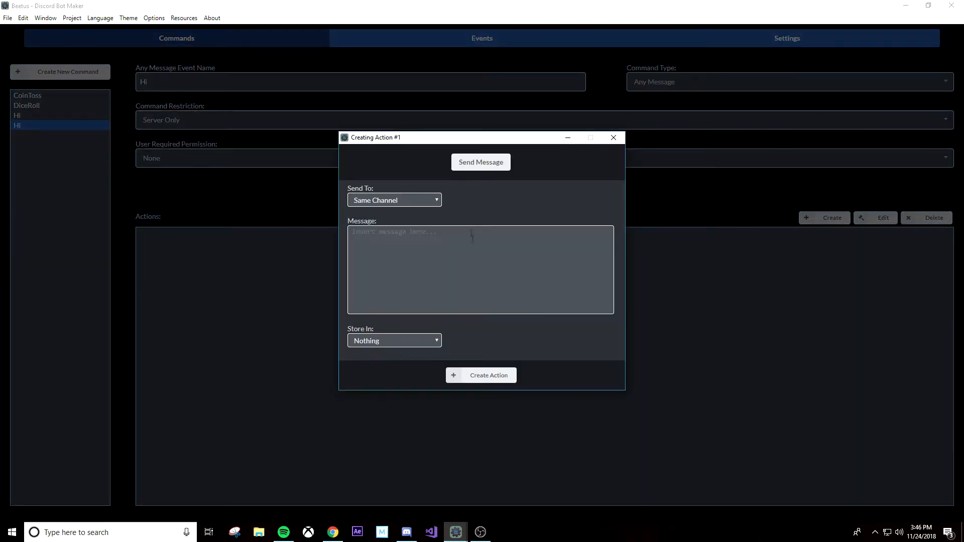
left_click(476, 170)
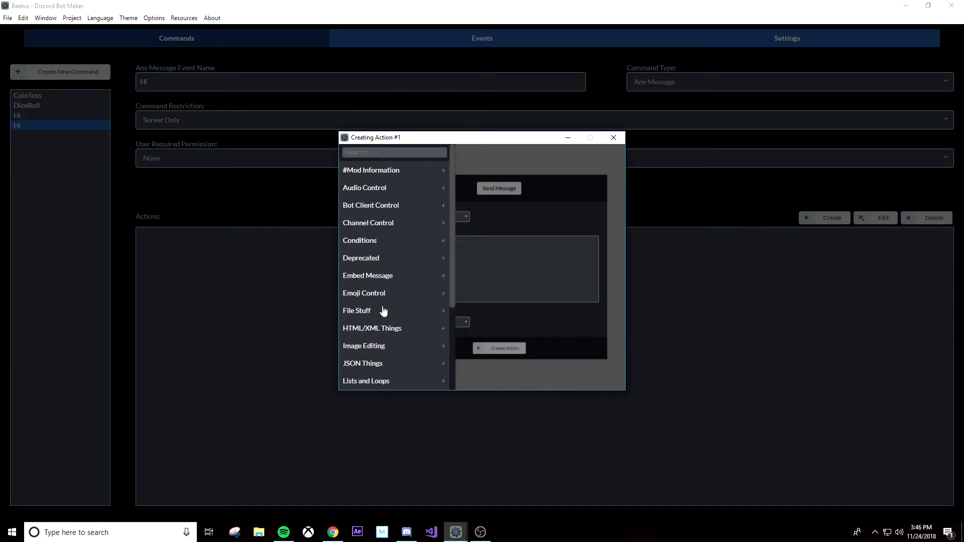
scroll(381, 312, "down", 3)
left_click(377, 314)
scroll(377, 313, "down", 3)
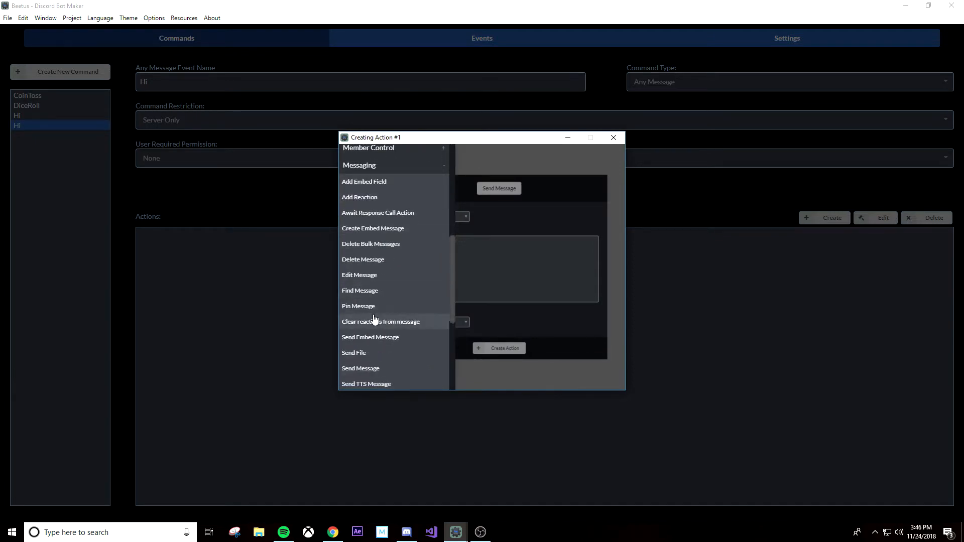
scroll(383, 322, "down", 3)
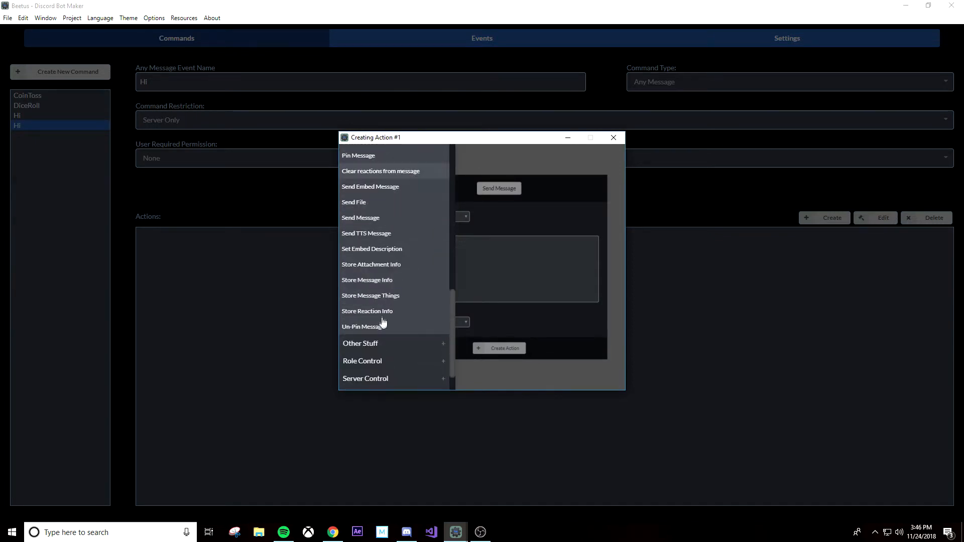
left_click(396, 279)
left_click(411, 234)
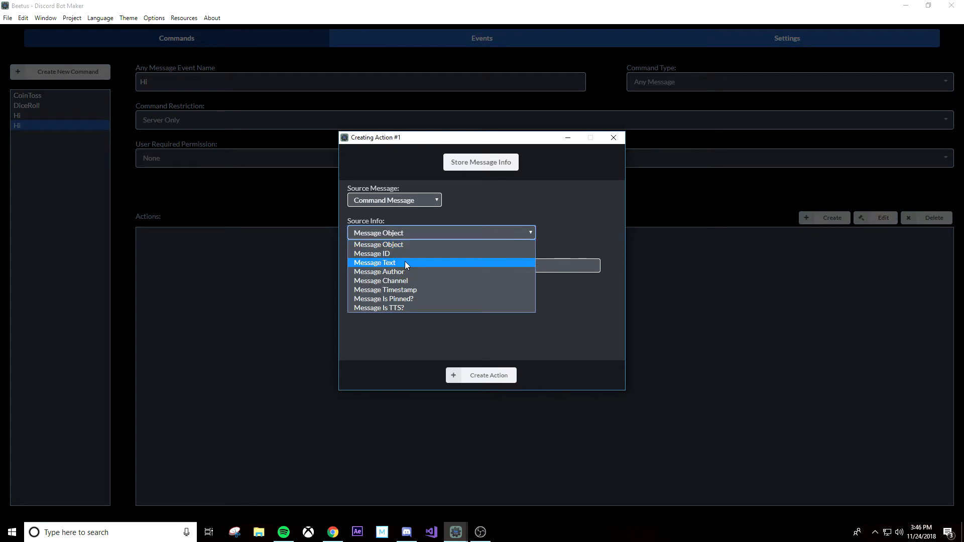
left_click(406, 262)
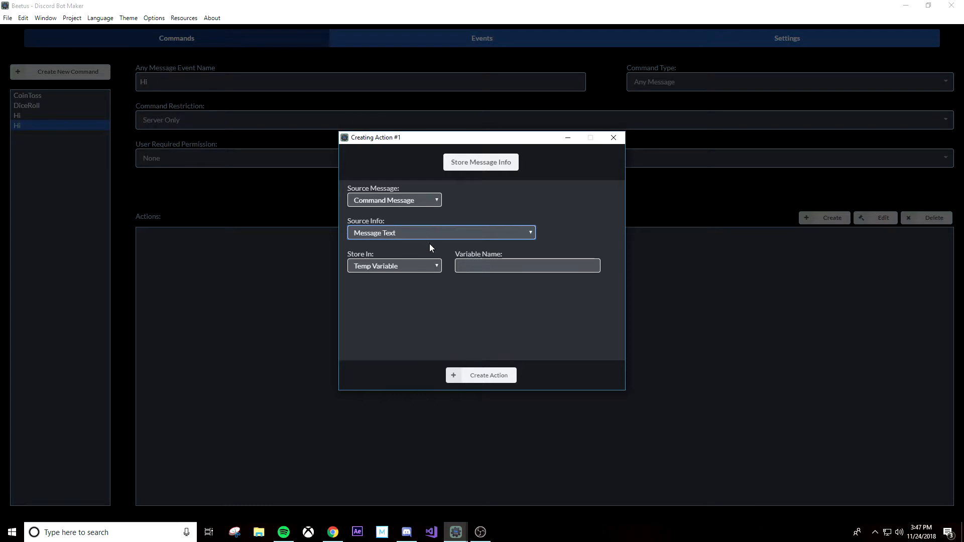
left_click(470, 270)
type("msg")
left_click(475, 376)
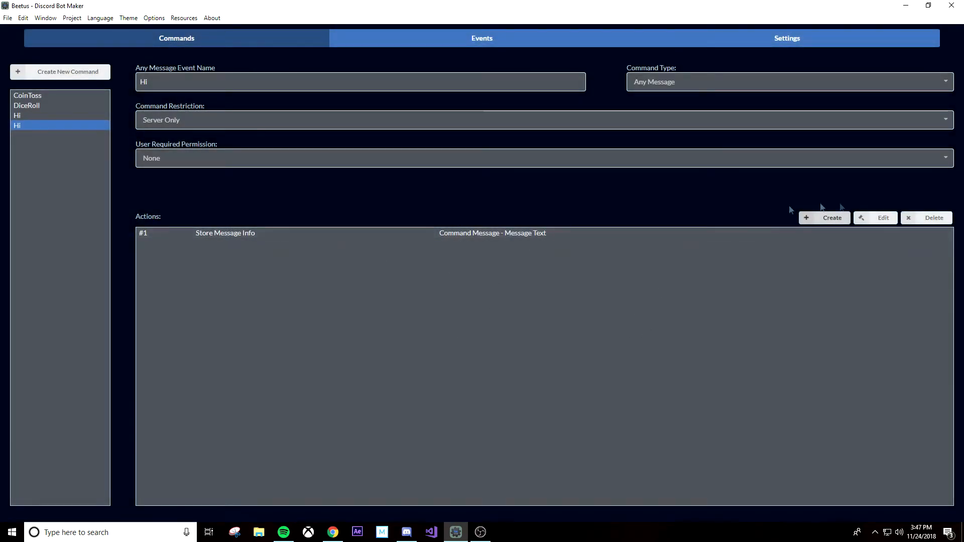
Step: Start a Check Variable action on the temp variable msg with the comparison type Includes
left_click(844, 220)
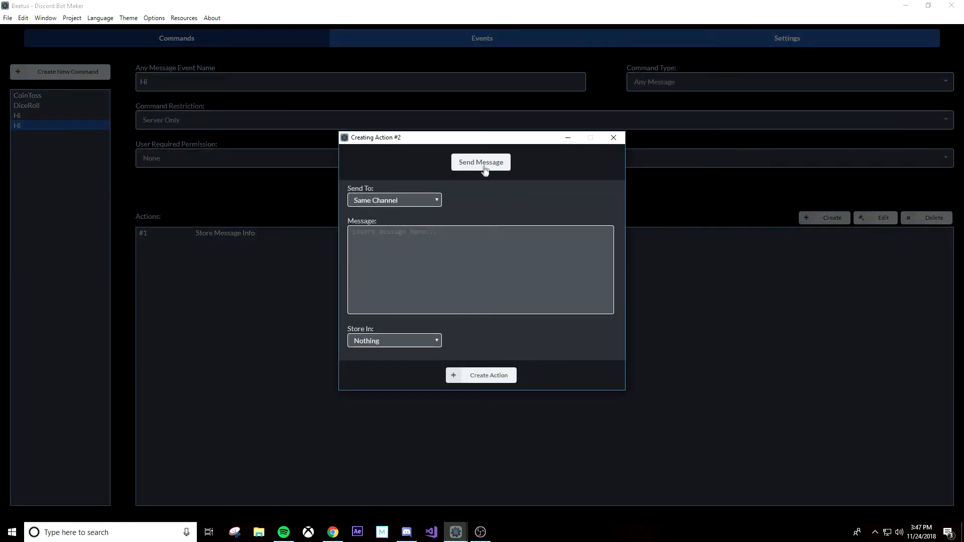
left_click(481, 165)
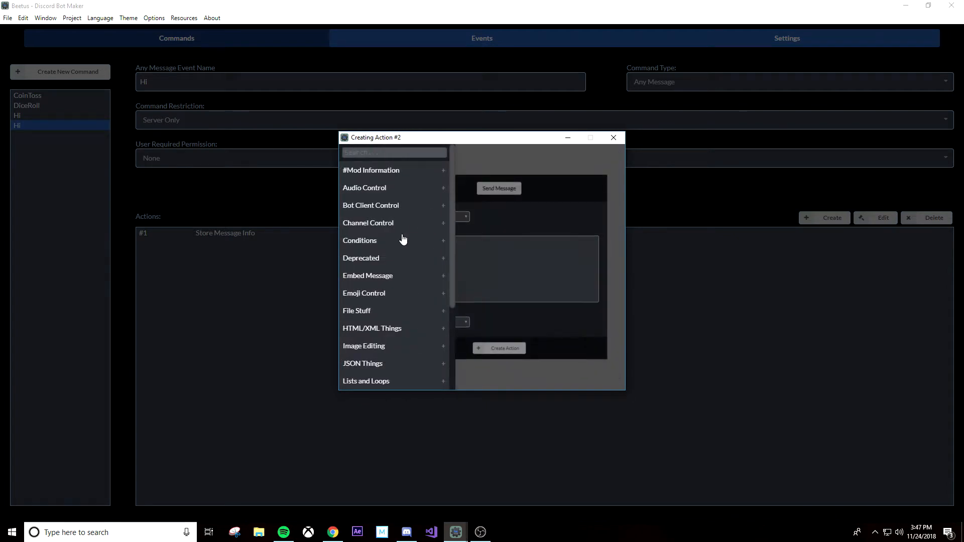
left_click(382, 243)
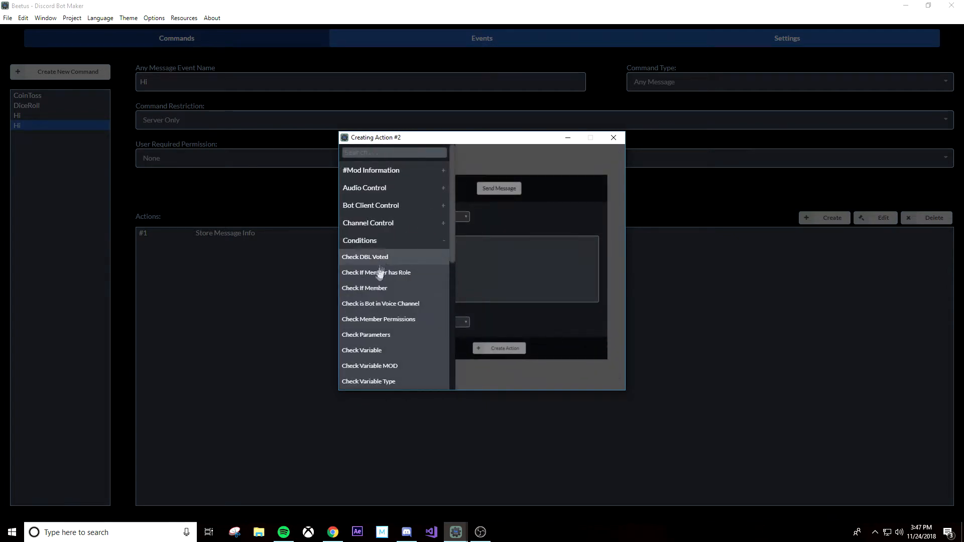
left_click(361, 350)
left_click(497, 200)
left_click(495, 211)
left_click(419, 232)
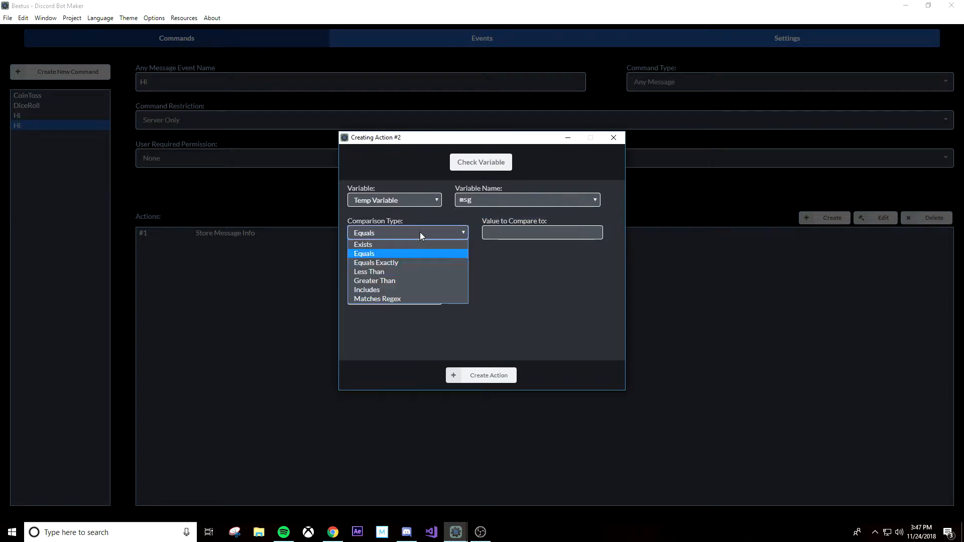
left_click(420, 291)
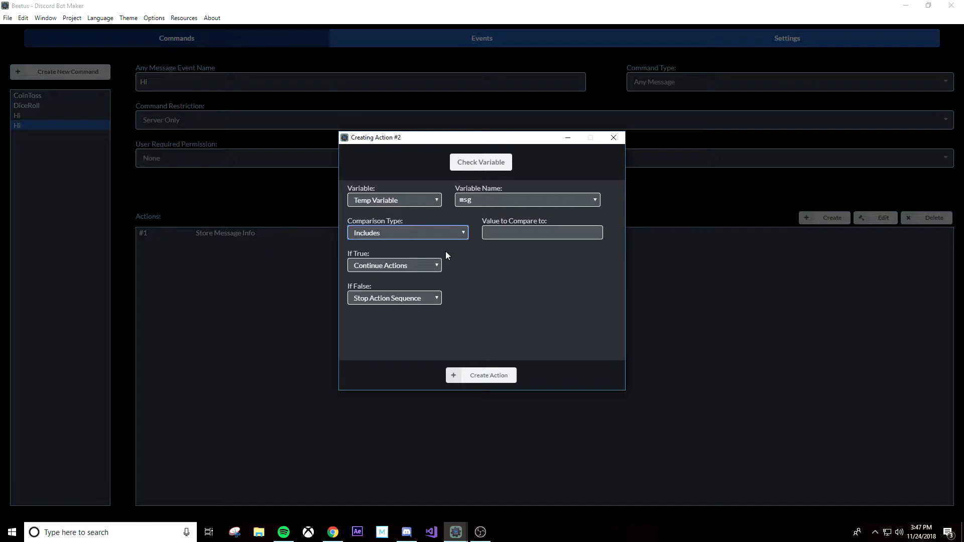
Step: Enter ${"hi"] as the value to compare to and create the Check Variable action
left_click(541, 234)
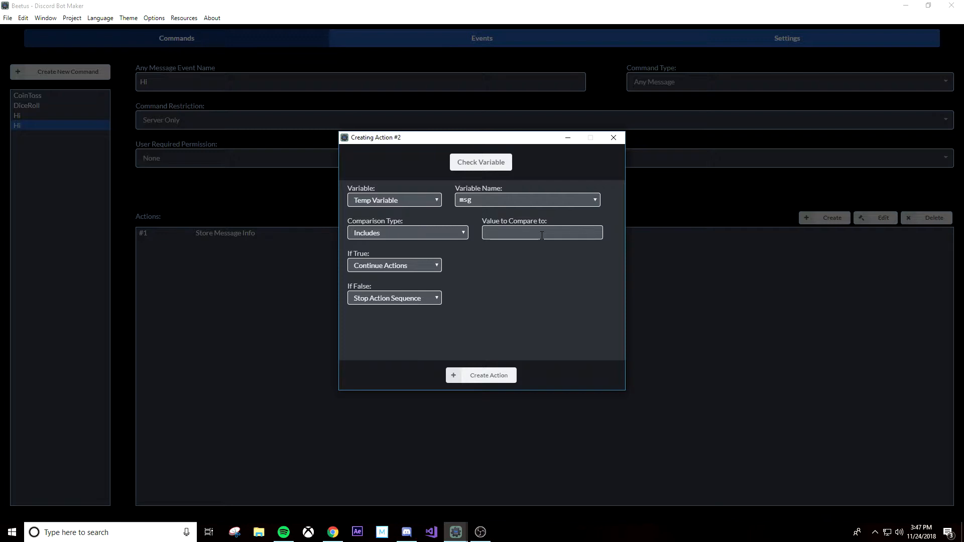
type("$")
type("{")
type("\"hi\"]")
left_click(478, 376)
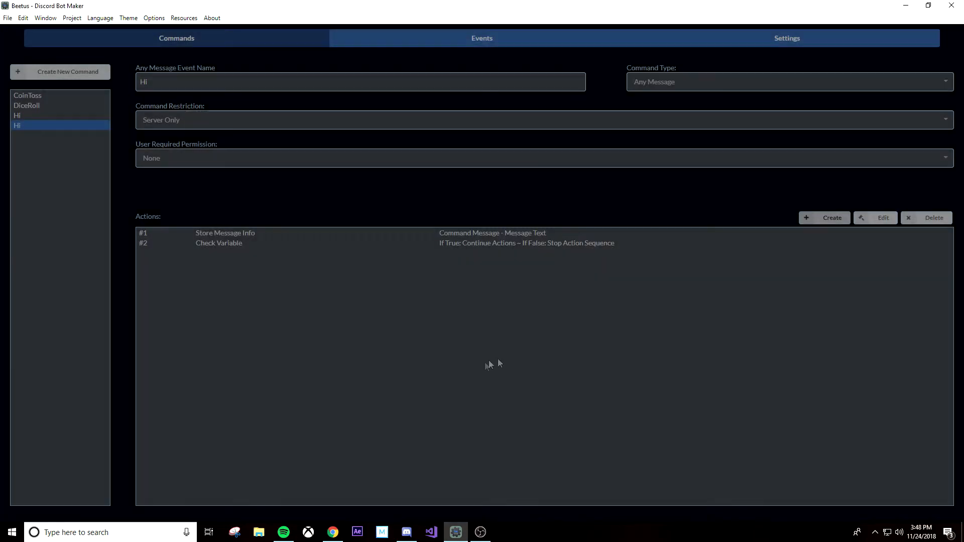
Step: Add a Send Message action that posts "hi" in the same channel
left_click(817, 220)
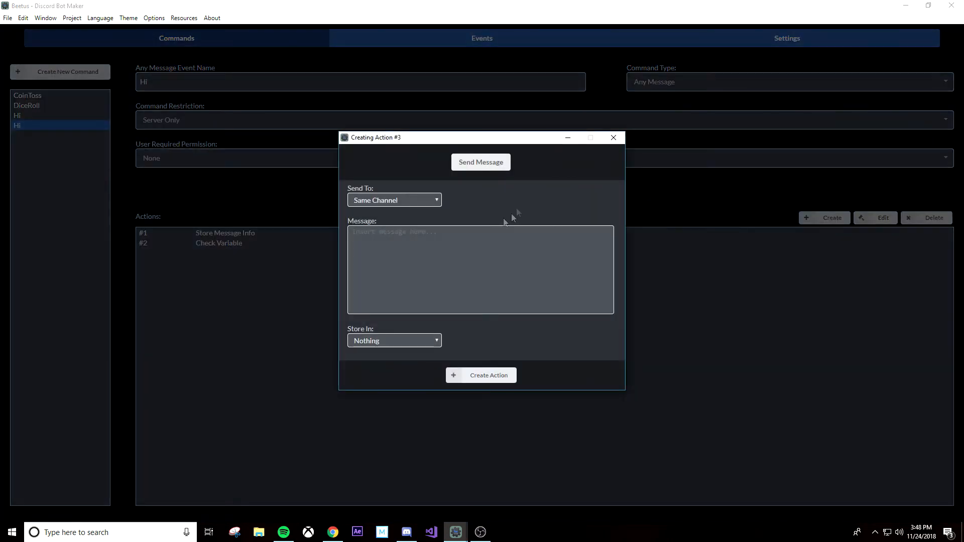
type("hi")
left_click(499, 379)
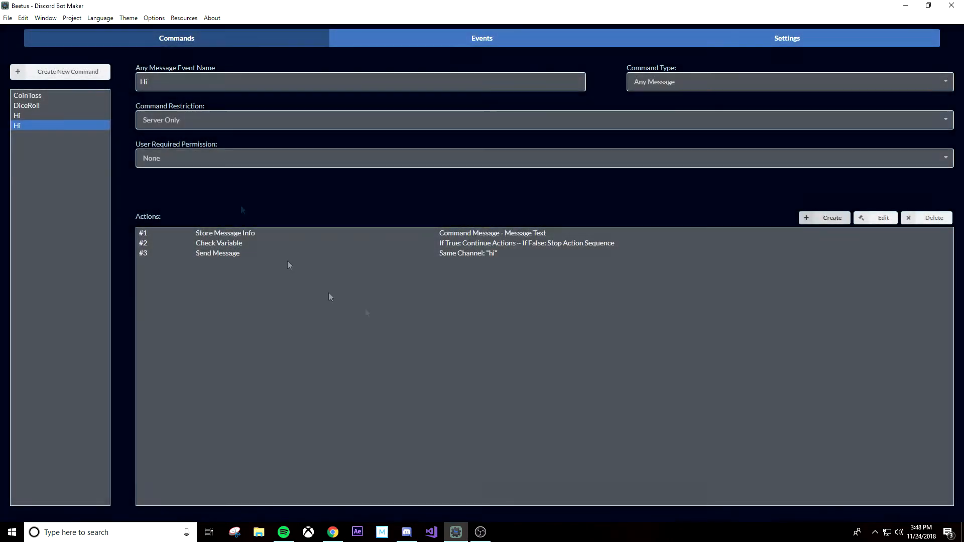
Step: Save the current bot project with the new Includes-based greeting command
left_click(69, 20)
mouse_move(7, 18)
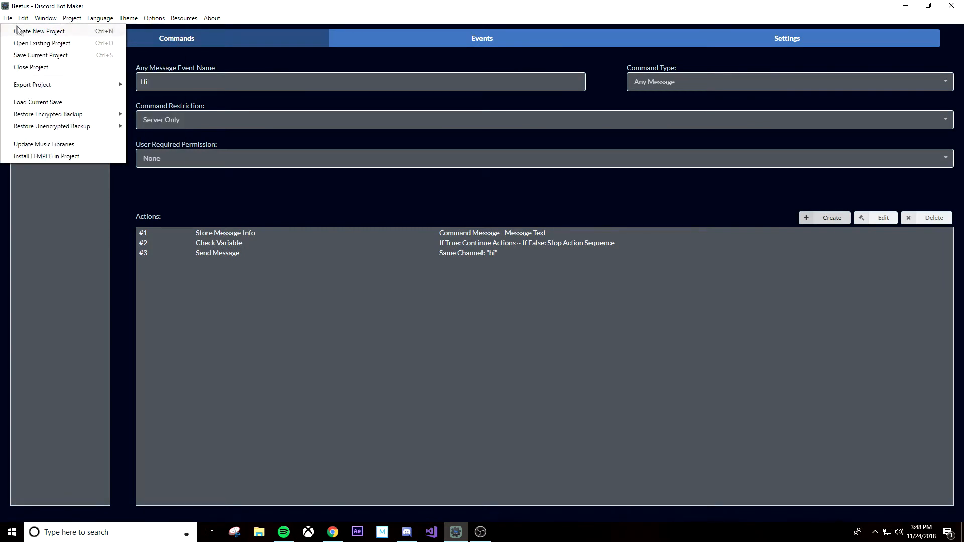
left_click(34, 55)
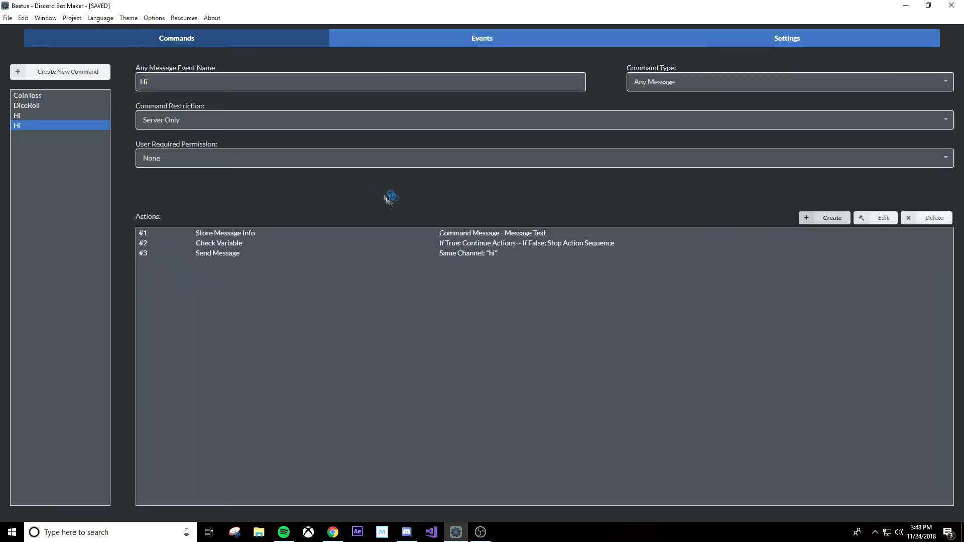
Step: Switch to Discord and send "hi how are you" in the general channel to test the bot
left_click(408, 534)
type("hi")
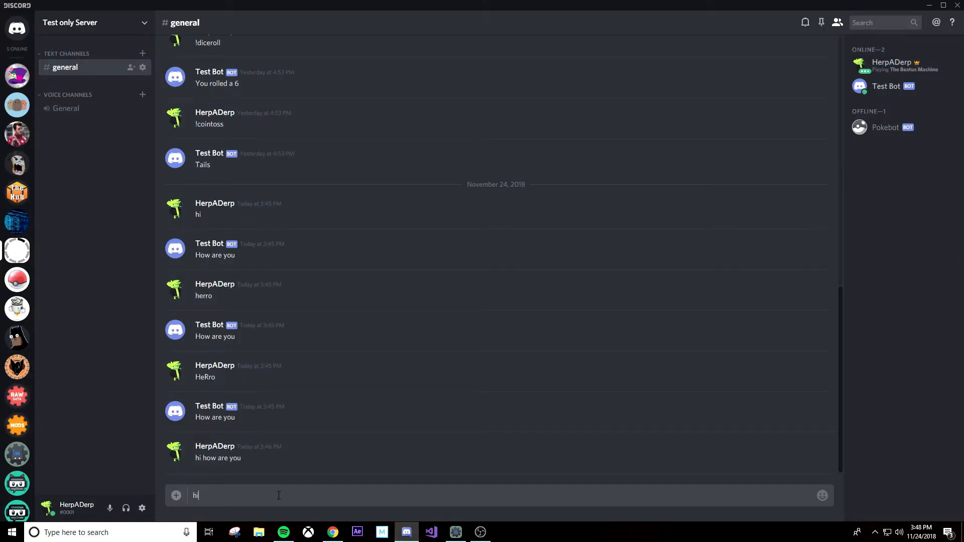
type(" how are you")
key("Return")
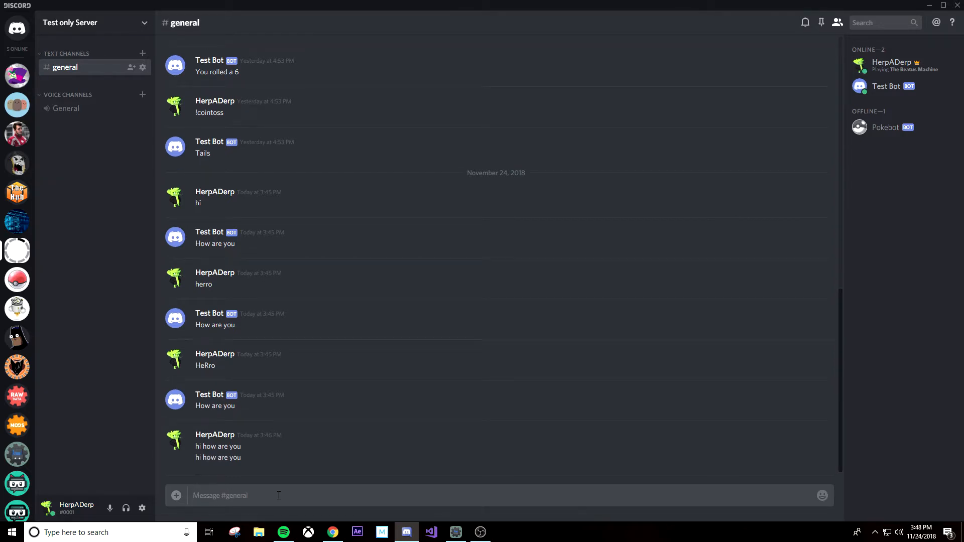
Step: Return to Discord Bot Maker, correct the Check Variable action's comparison value to ${"hi"}, and save the project
key("alt+Tab")
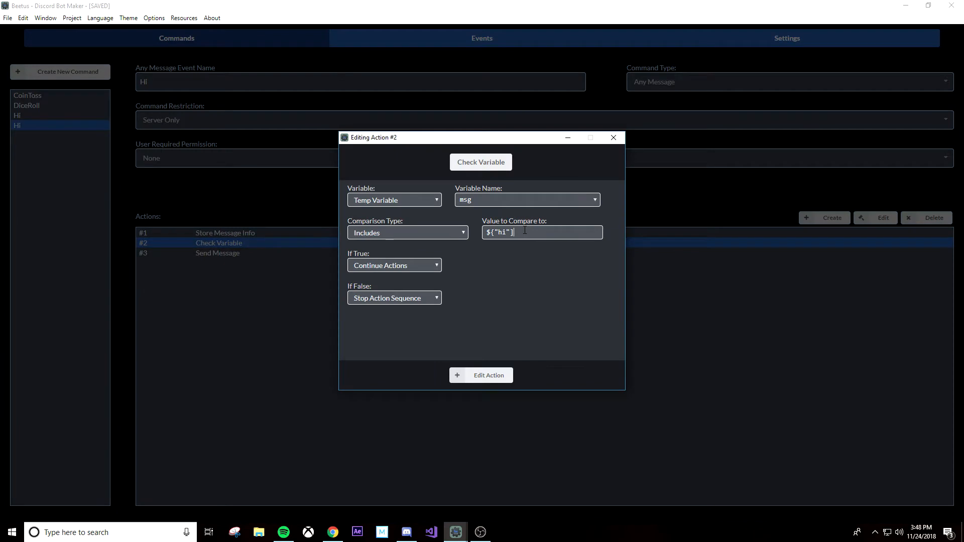
type("]")
key("BackSpace")
type("}")
left_click(482, 375)
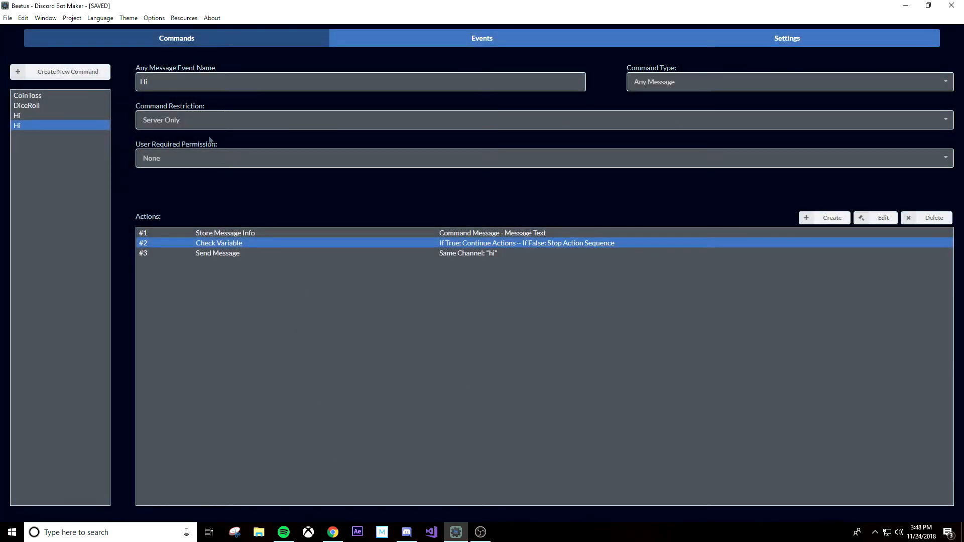
left_click(9, 19)
left_click(27, 55)
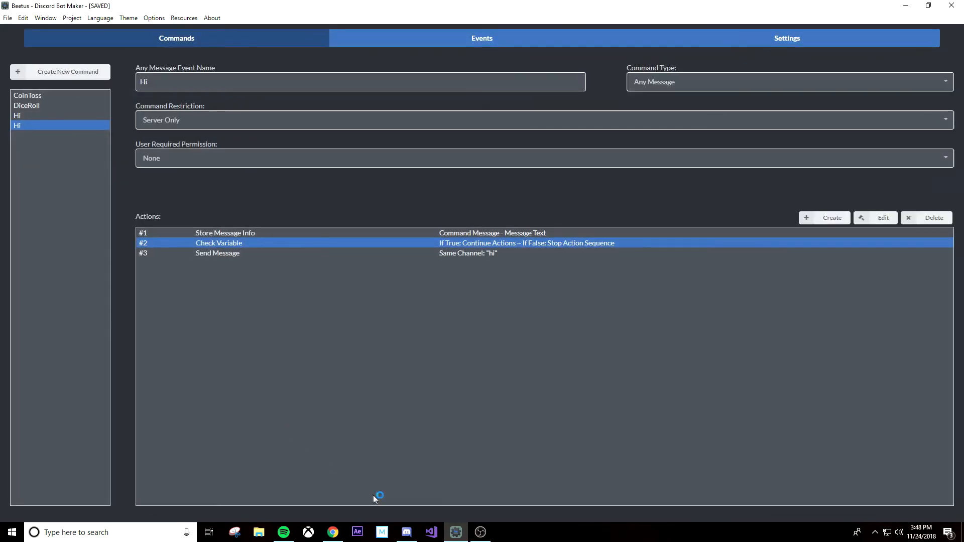
Step: Switch to Discord and send "well hi there" in the general channel to retest the greeting reply
left_click(406, 531)
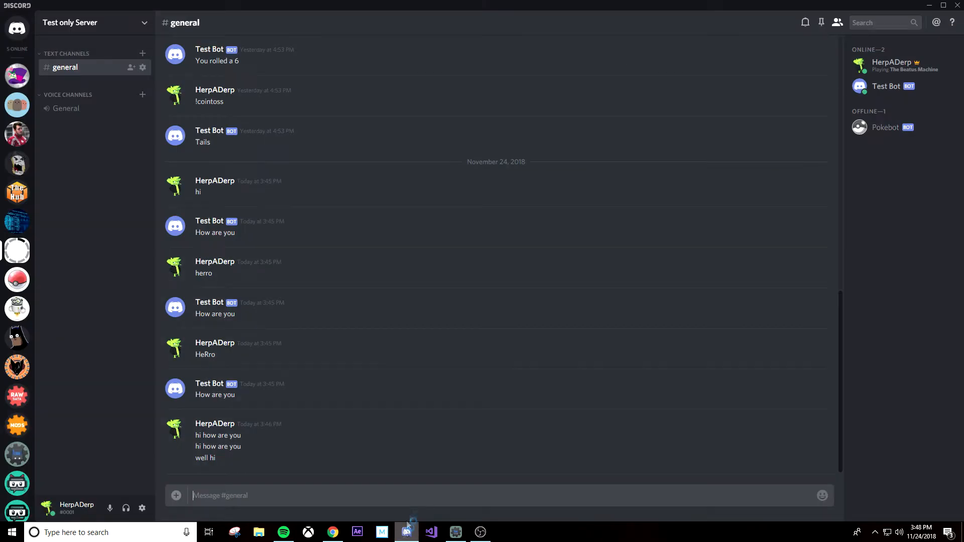
left_click(257, 492)
type("well hi there")
key("Return")
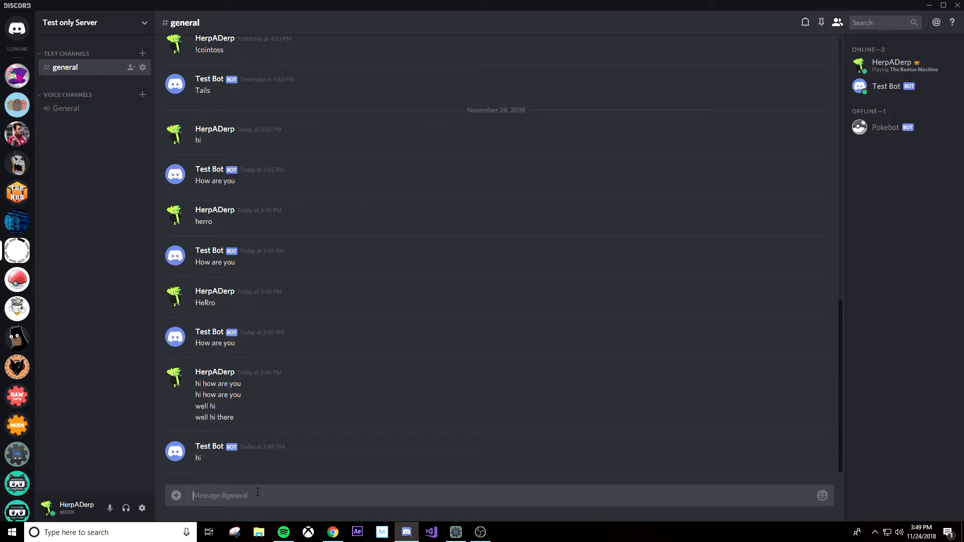
Step: Send "Well Hi there" in the general channel to test the reply with a capitalised greeting
type("Well Hi there")
key("Return")
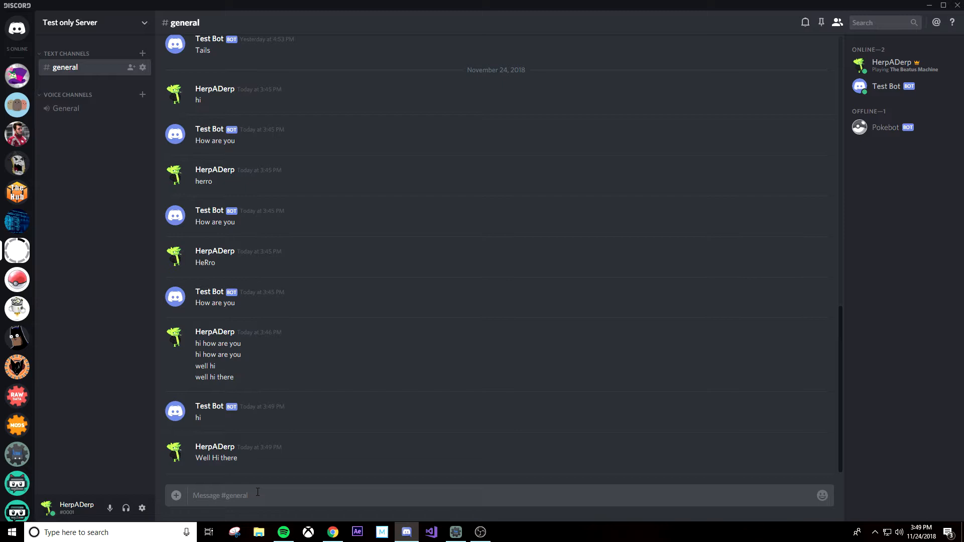
Step: Back in Discord Bot Maker, clone the Check Variable action and set the copy's comparison value to ${"Hi"}
left_click(456, 532)
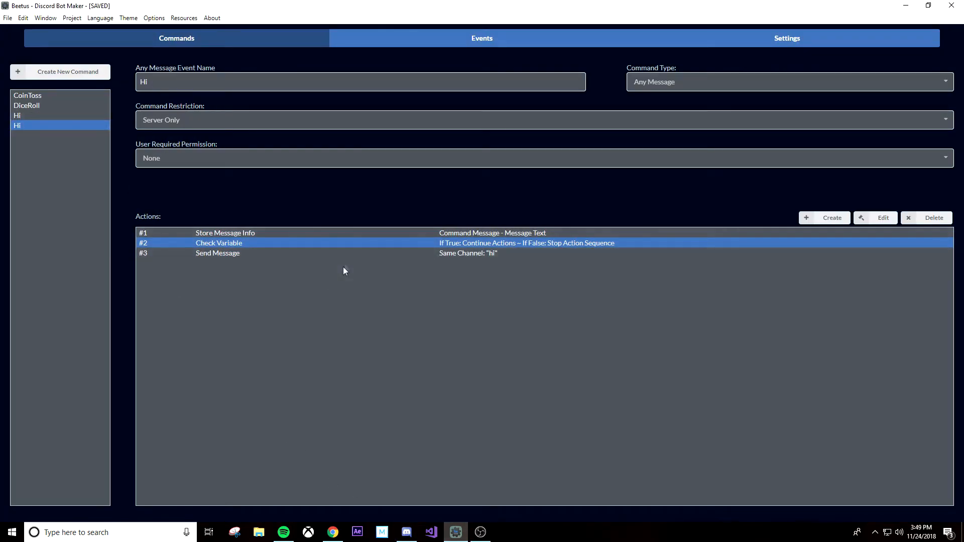
right_click(356, 245)
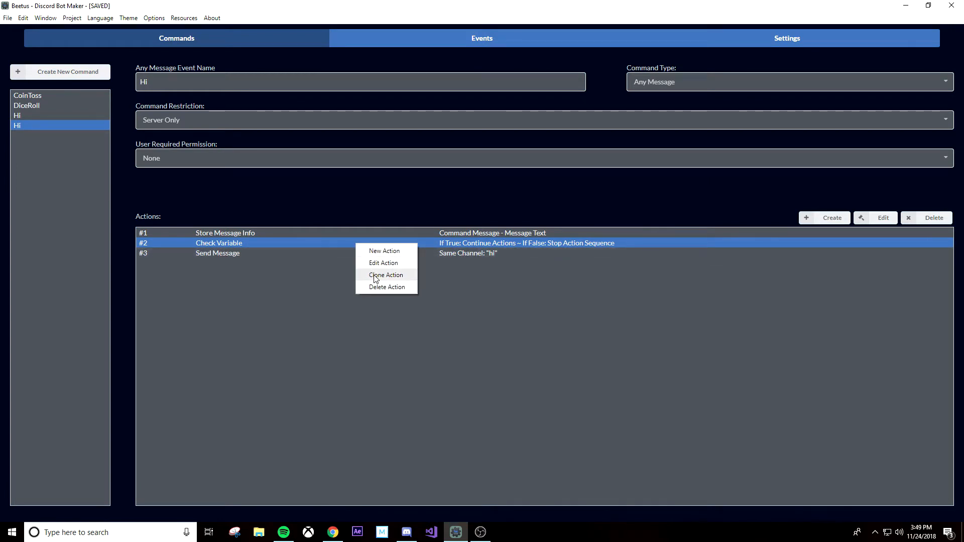
left_click(386, 275)
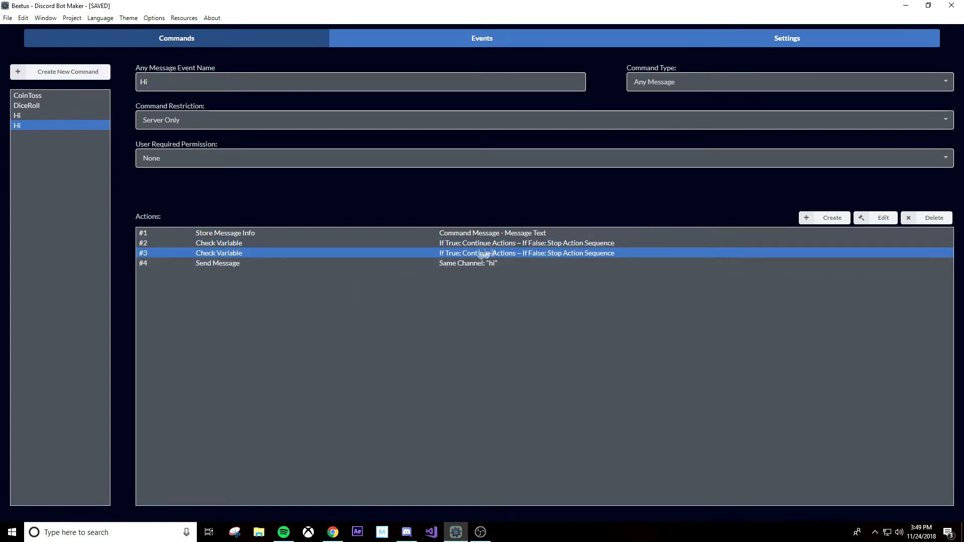
double_click(535, 253)
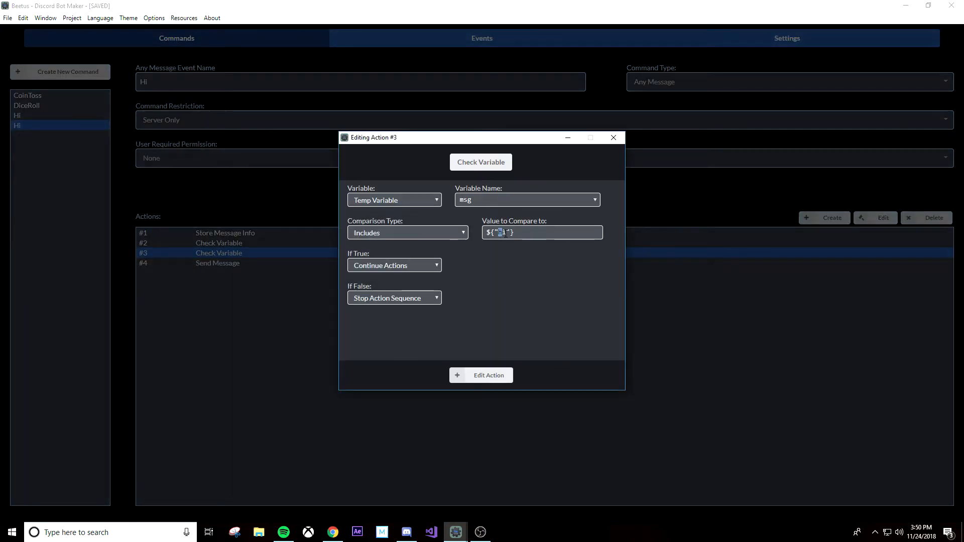
type("H")
left_click(467, 374)
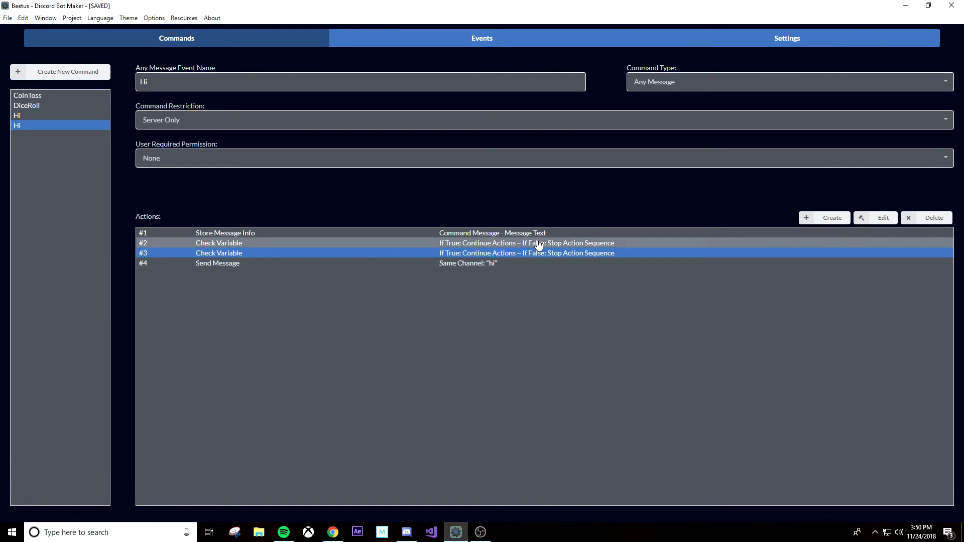
Step: Set the If False option of Check Variable action #2 to Continue Actions
double_click(538, 244)
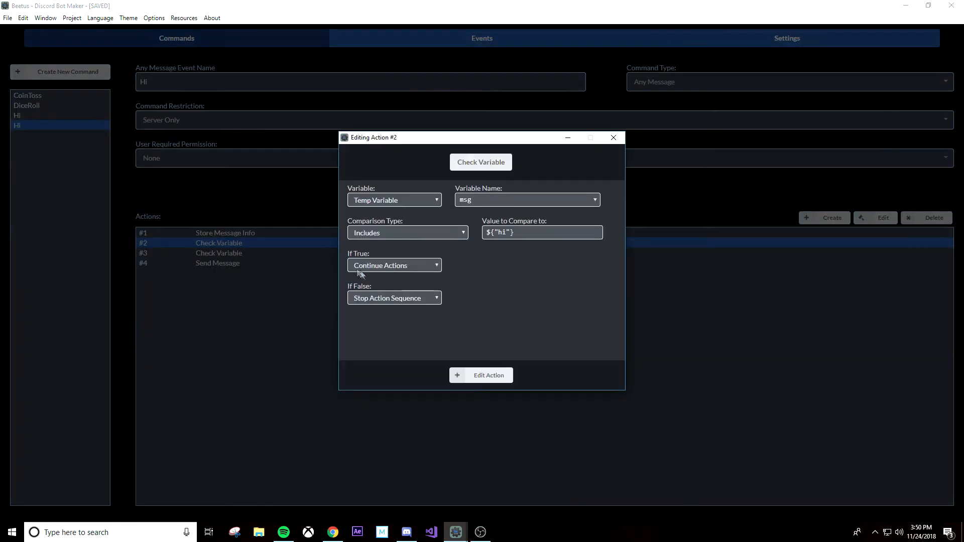
left_click(372, 302)
left_click(374, 309)
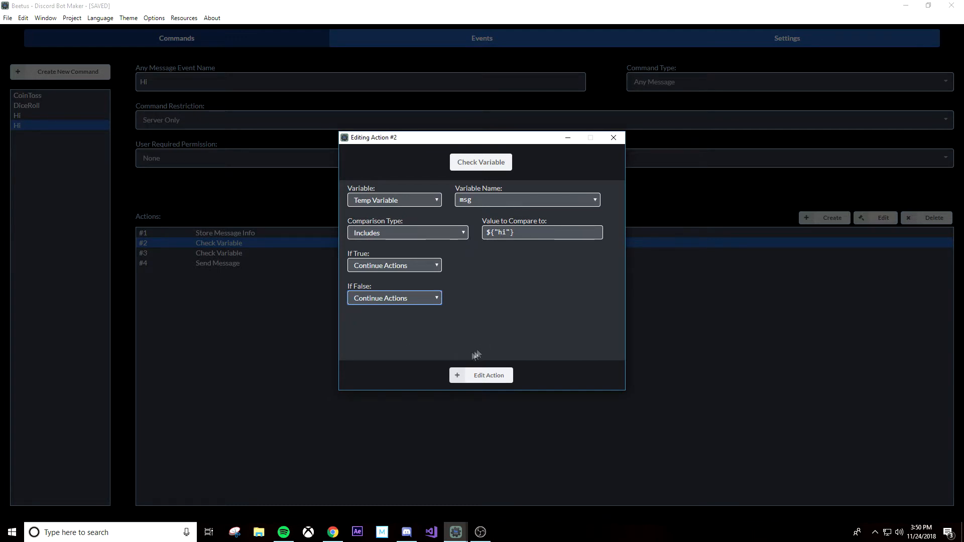
left_click(474, 379)
double_click(519, 254)
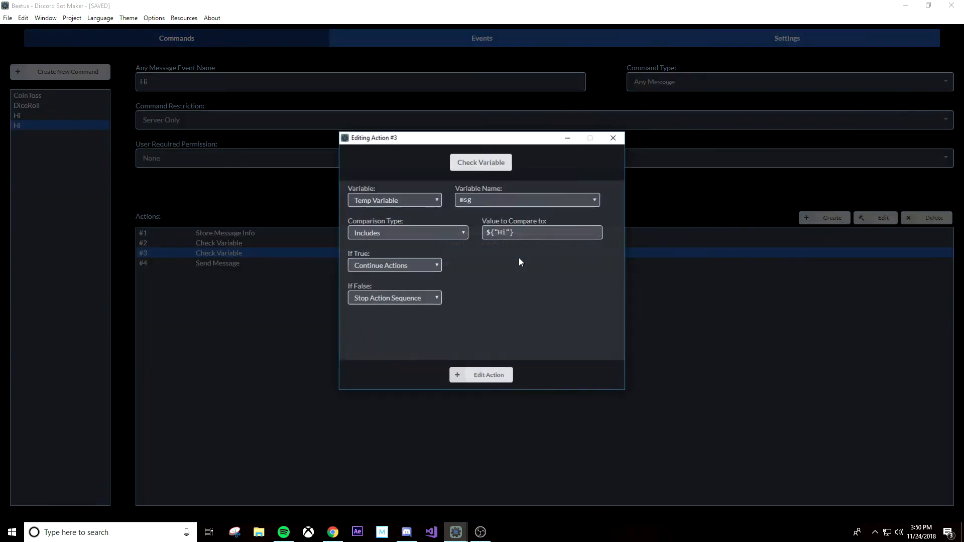
left_click(459, 374)
Step: Set the If True option of Check Variable action #2 to Jump To Action 4, then review action #3's settings
double_click(501, 244)
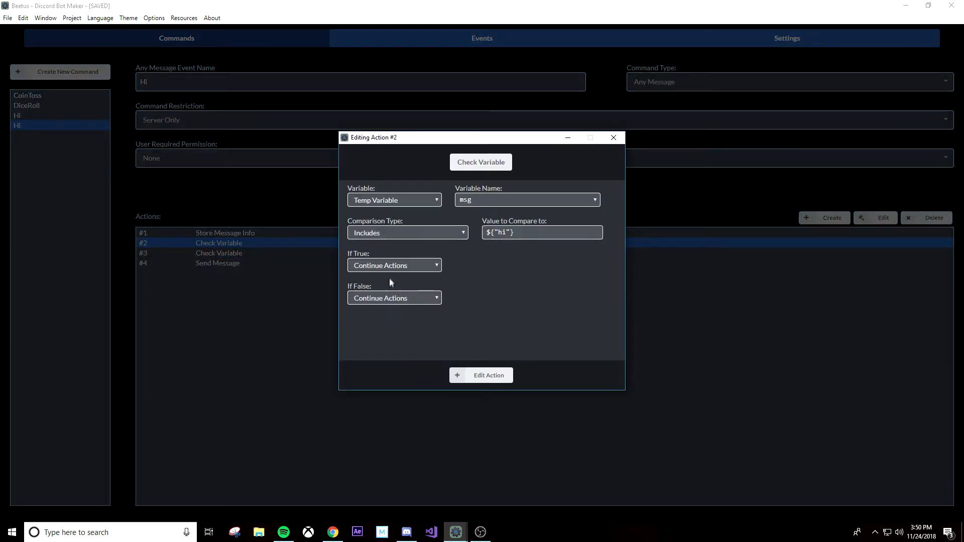
left_click(407, 267)
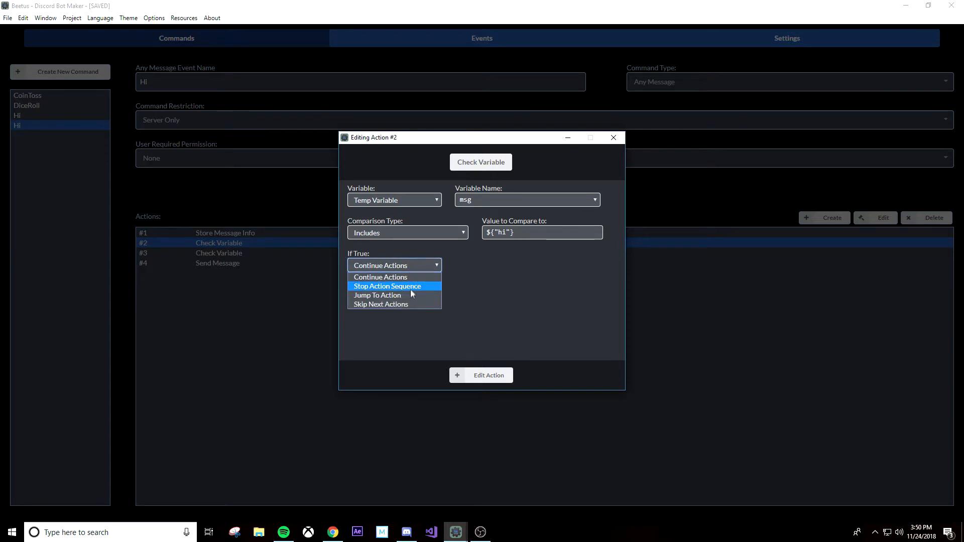
left_click(408, 292)
left_click(462, 269)
type("4")
left_click(472, 374)
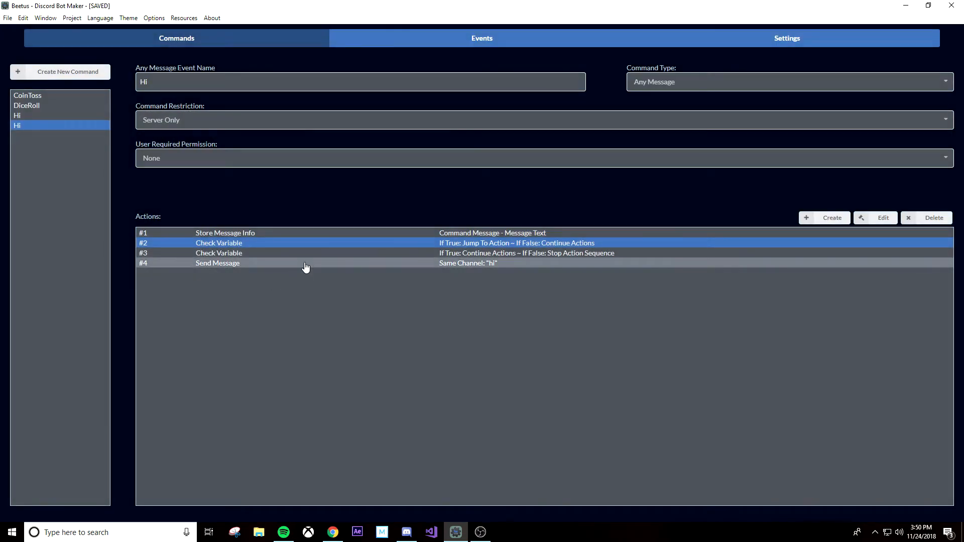
double_click(430, 254)
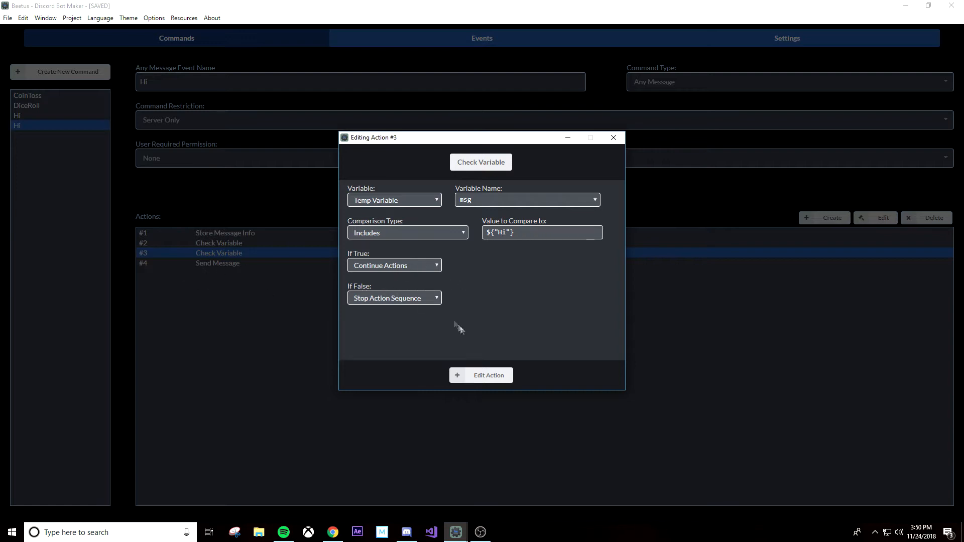
left_click(481, 376)
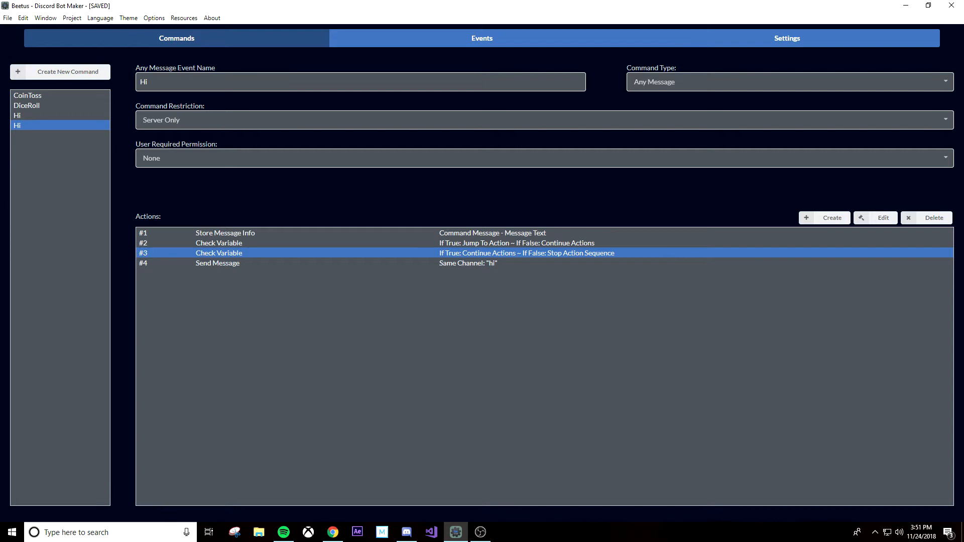
Step: Create a new command named mimic with the command type Any Message
left_click(78, 76)
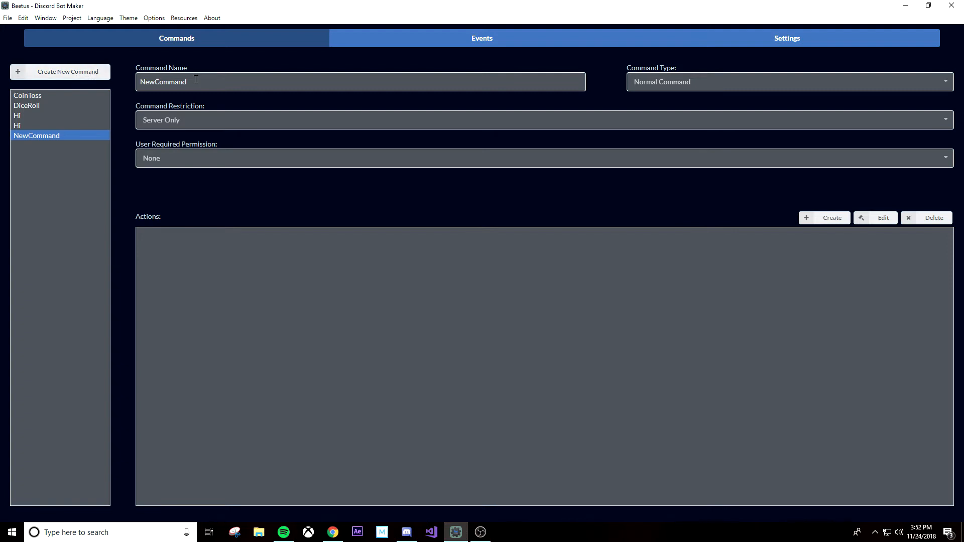
left_click_drag(193, 82, 135, 85)
type("mimic")
left_click(703, 86)
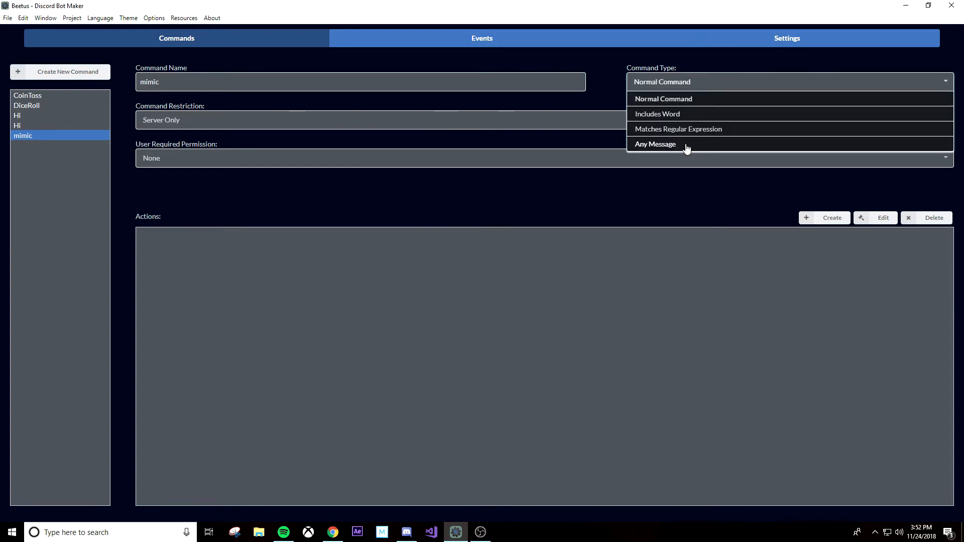
left_click(686, 147)
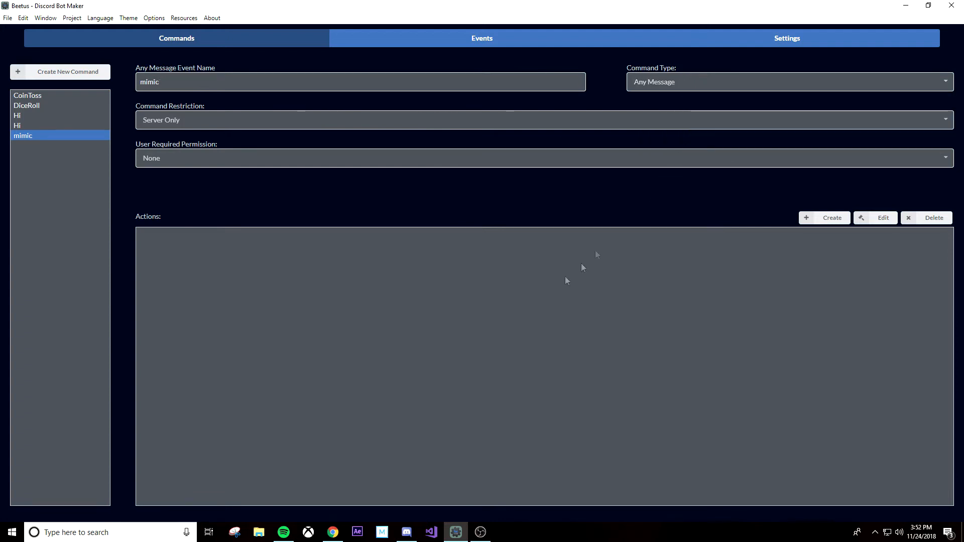
Step: Start a Store Message Info action, from the Messaging category, for the mimic command
left_click(823, 219)
left_click(498, 171)
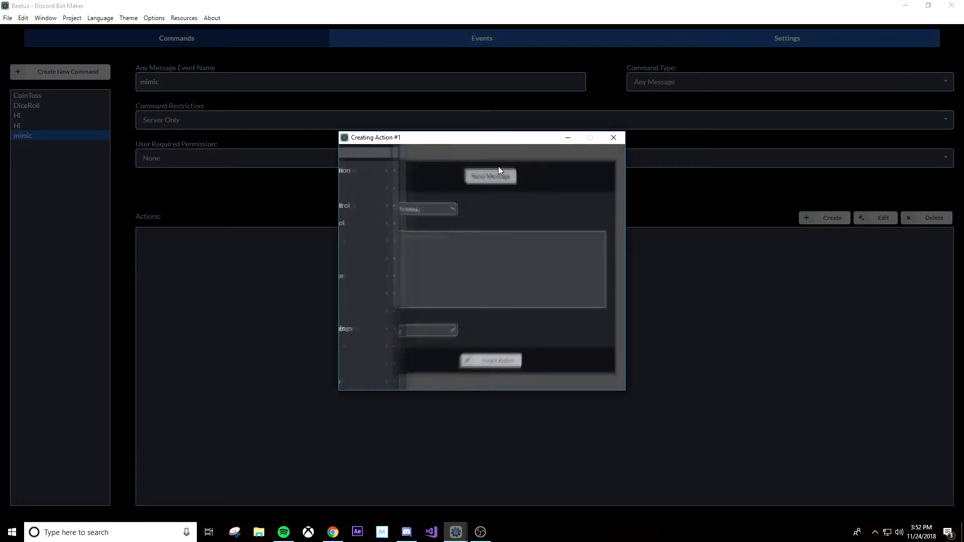
scroll(392, 232, "down", 3)
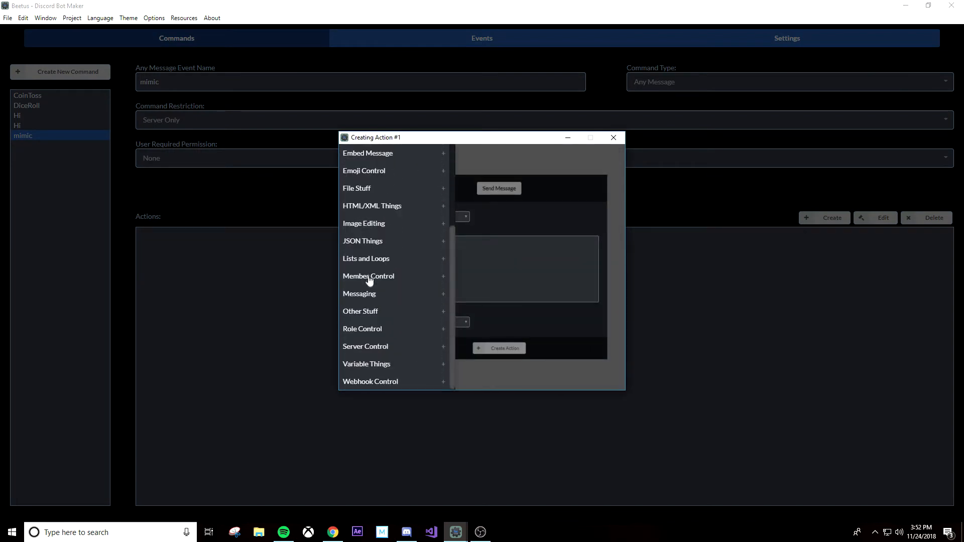
left_click(371, 296)
scroll(372, 301, "down", 5)
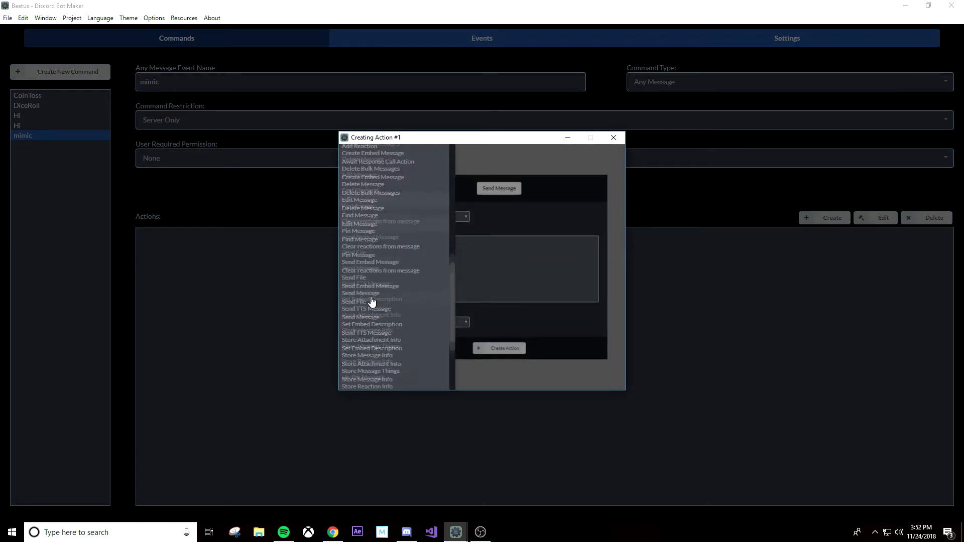
scroll(372, 301, "down", 3)
left_click(384, 258)
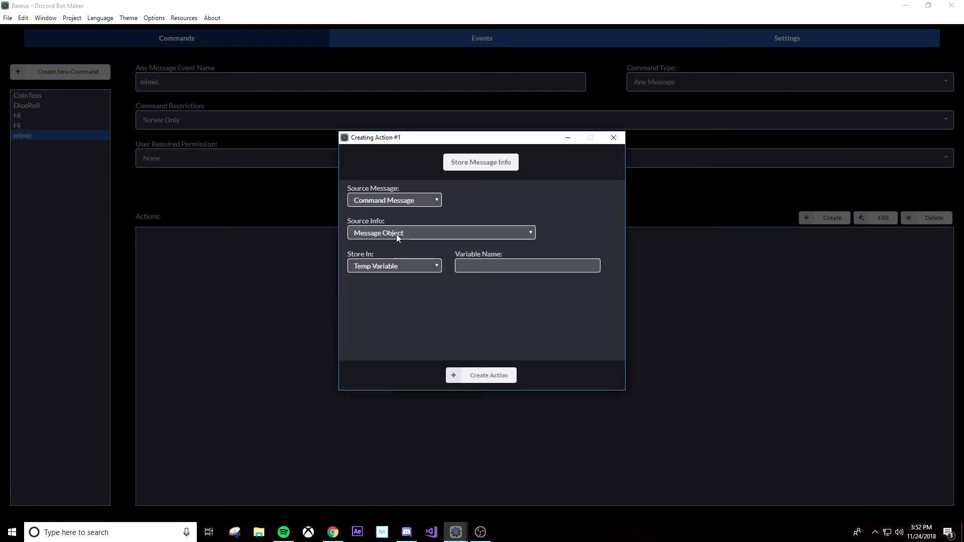
Step: Store the command message's Message Text in the temp variable mimicText and create the action
left_click(396, 234)
left_click(399, 262)
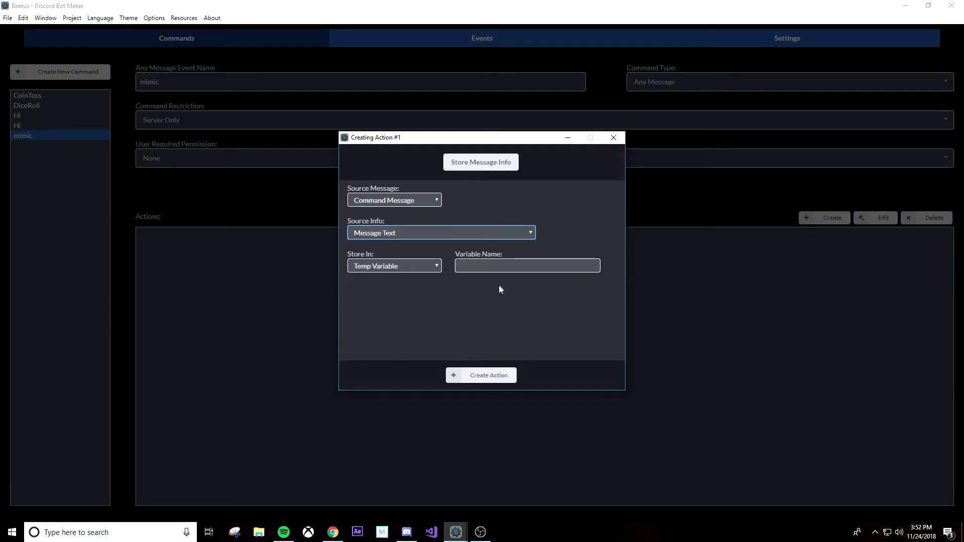
left_click(504, 267)
type("mimic")
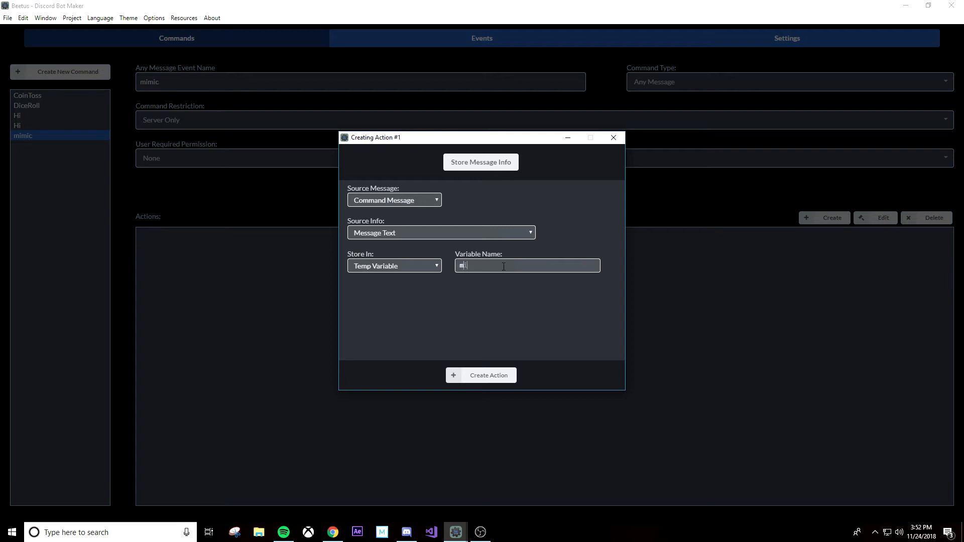
type(" text")
left_click_drag(485, 265, 487, 265)
key("BackSpace")
key("BackSpace")
type("T")
left_click(506, 378)
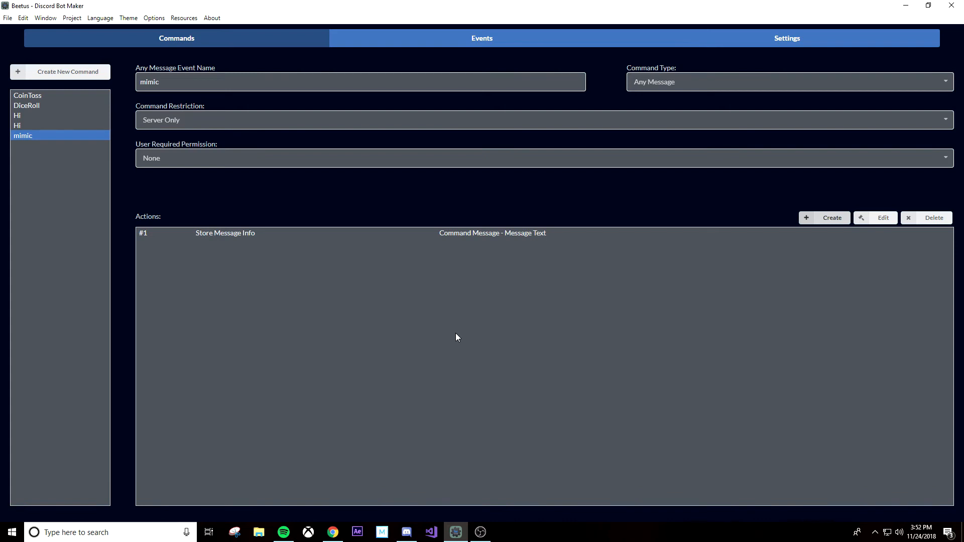
Step: Start a Send Message action as the mimic command's second action
left_click(846, 220)
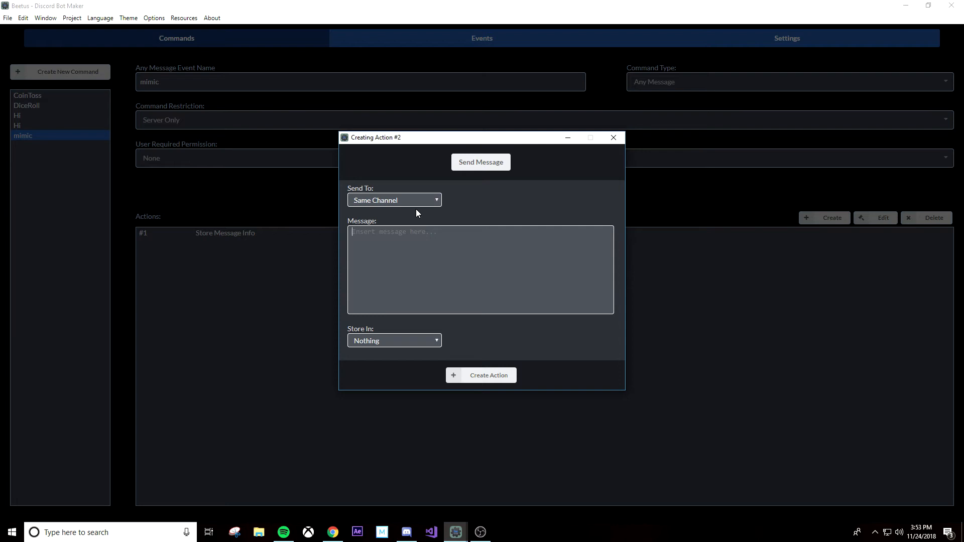
type("${}")
key("BackSpace")
key("BackSpace")
key("BackSpace")
Step: Insert the temp variable mimicText as the Send Message text, create the action and save the project
right_click(392, 232)
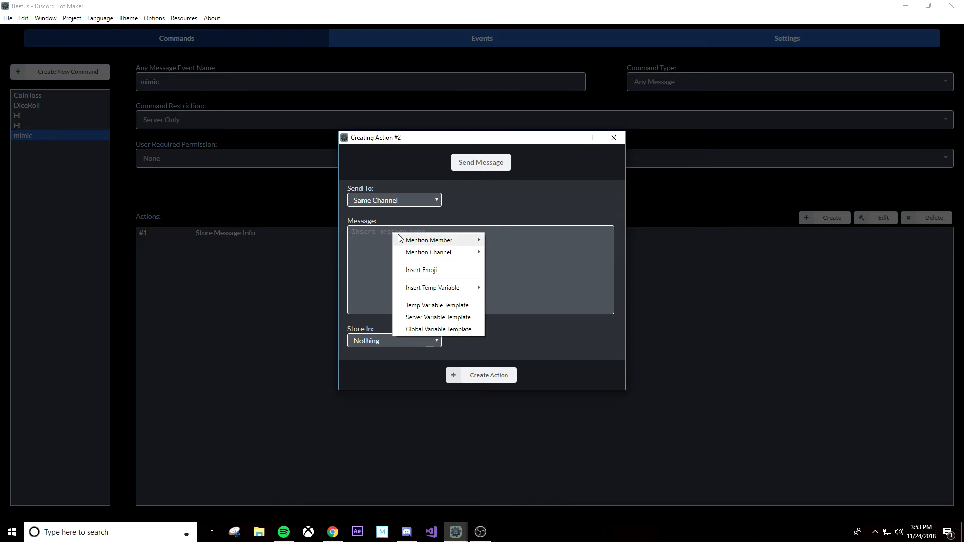
mouse_move(400, 239)
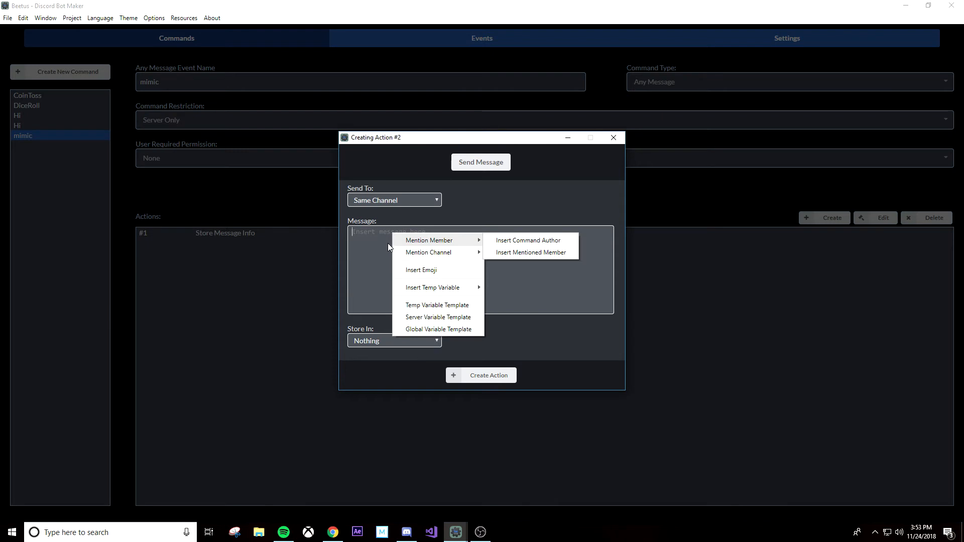
mouse_move(455, 290)
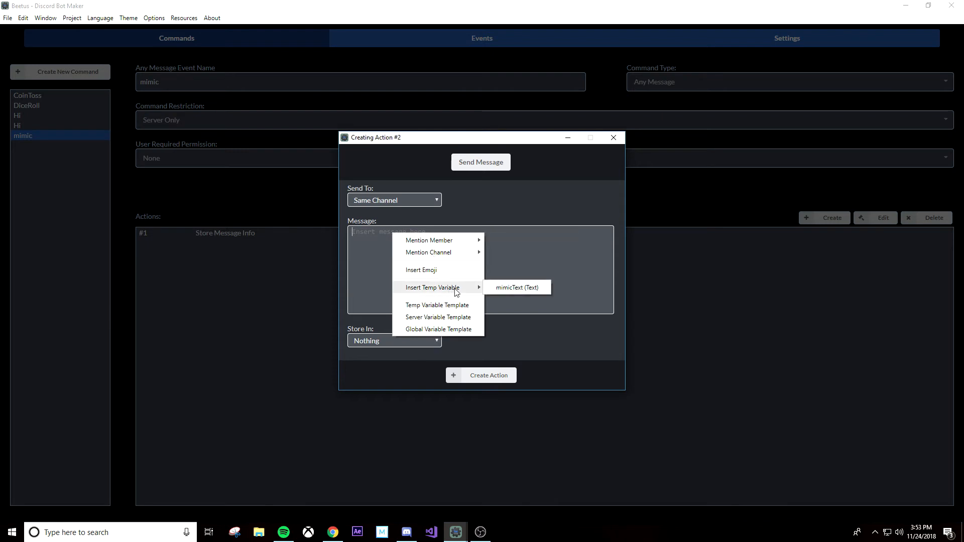
left_click(497, 287)
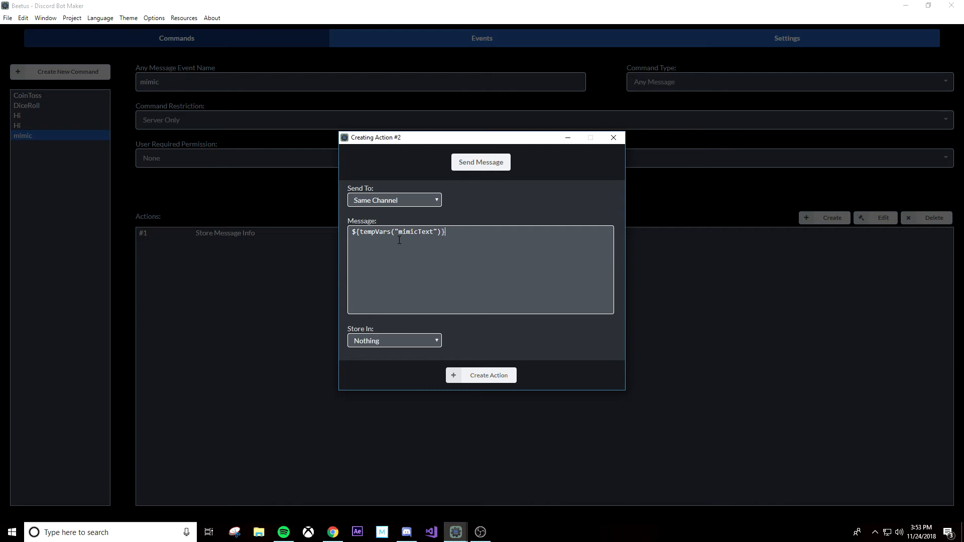
left_click_drag(391, 232, 440, 234)
left_click(423, 265)
left_click(509, 376)
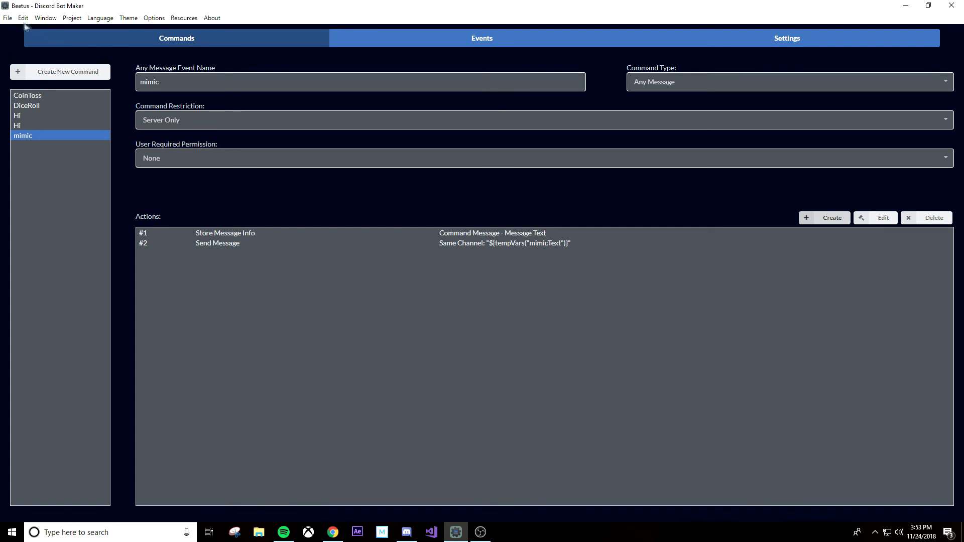
left_click(8, 17)
left_click(25, 54)
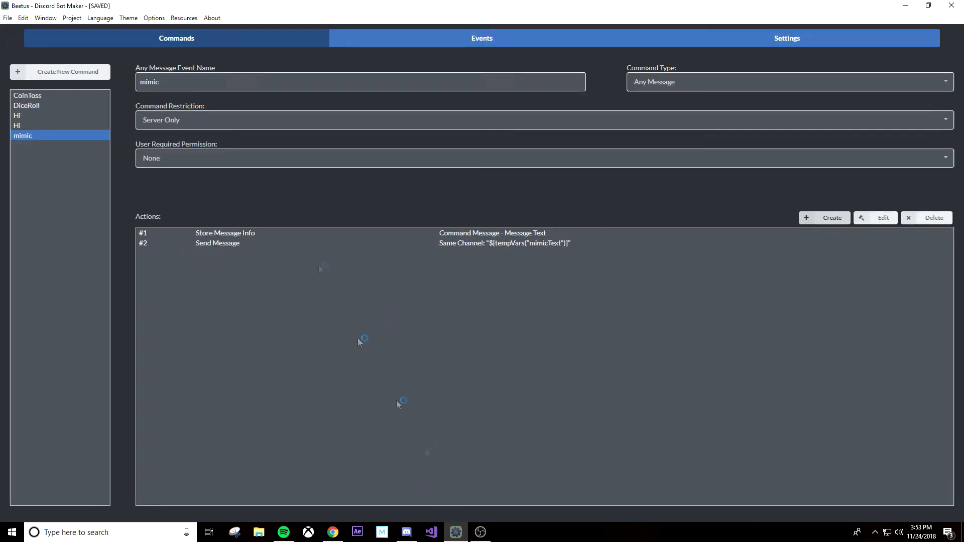
Step: Switch to Discord and send the test message "I like eating cheese" in the general channel
left_click(406, 532)
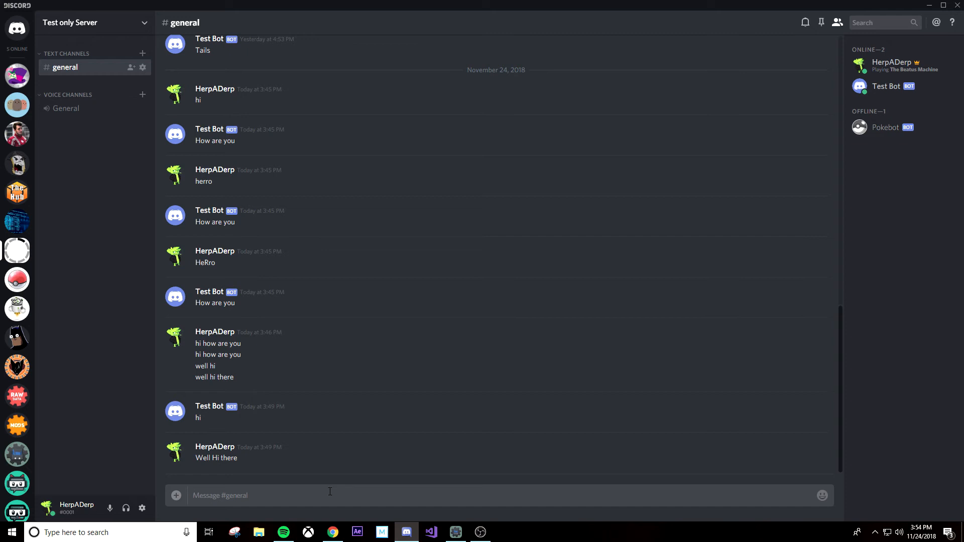
type("I like eating cheese")
key("Return")
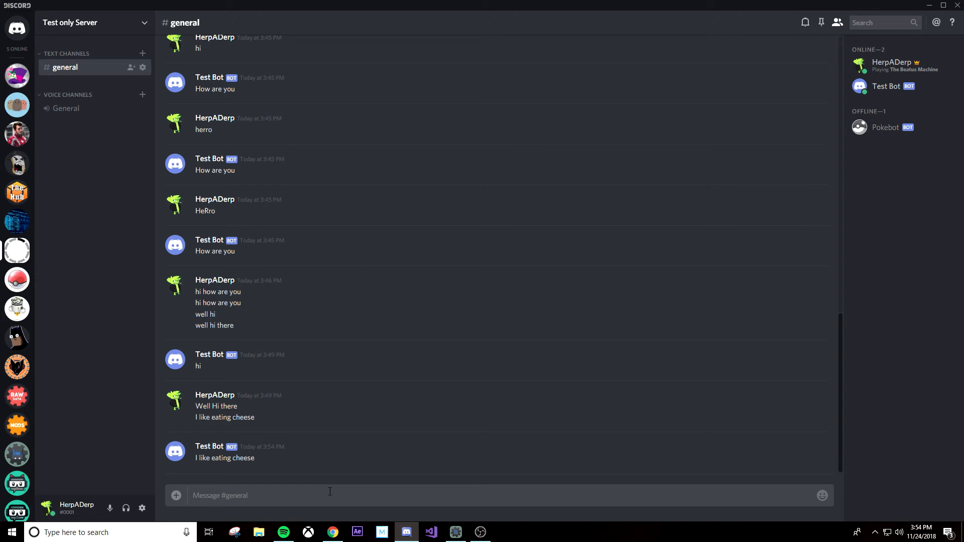
Step: Send a second test message, "Man i just 10000 on a shitty bet", in the general channel
type("Man i j")
type("ust 10000 on a shitty bet")
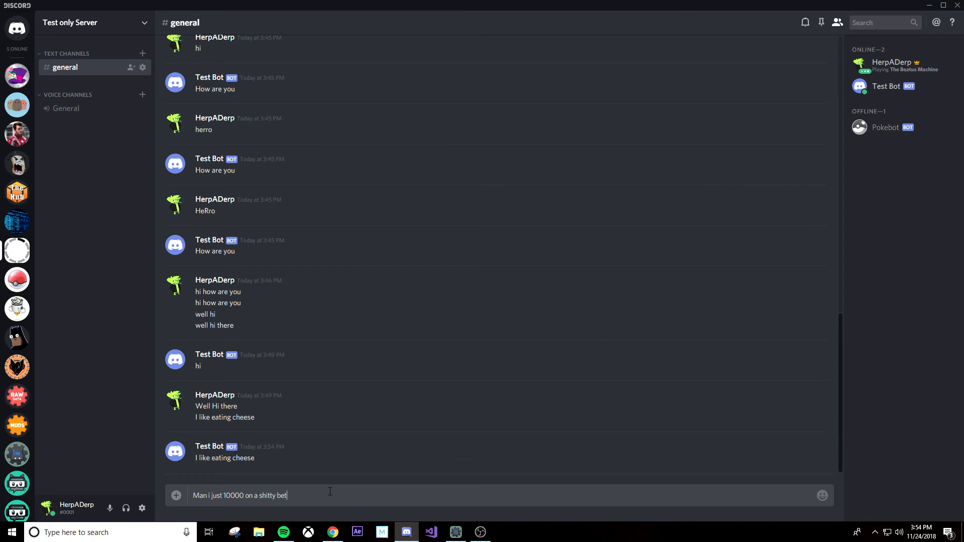
key("Return")
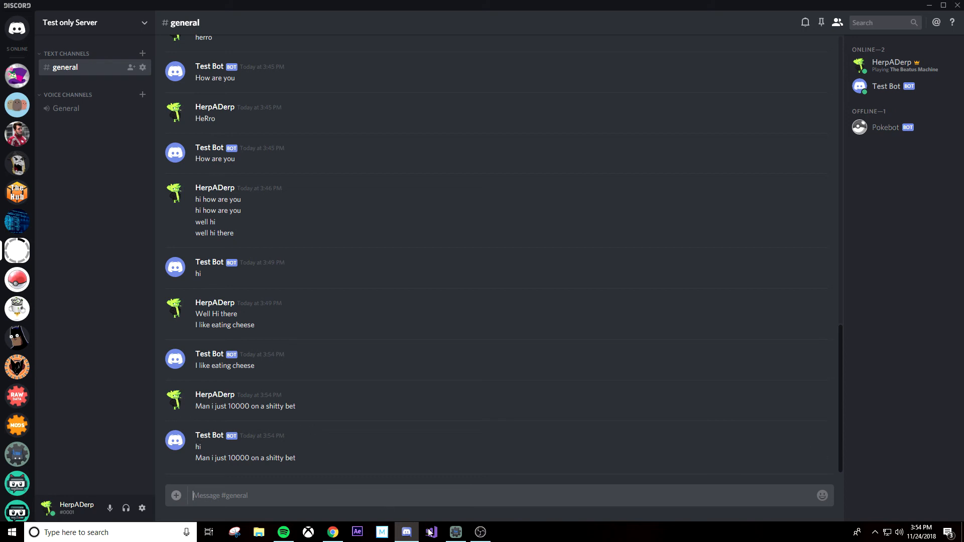
Step: Switch back to Discord Bot Maker and compare the action lists of the two Hi commands
left_click(460, 536)
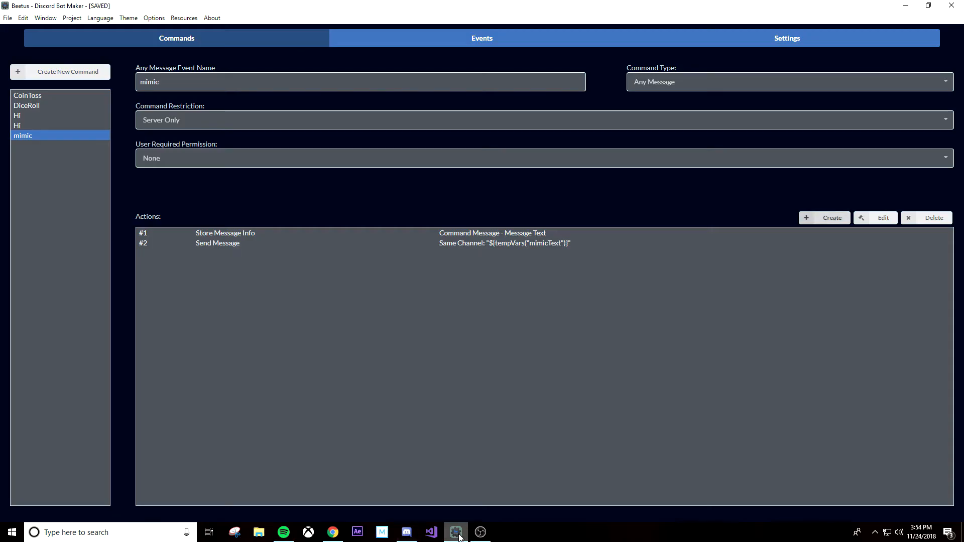
left_click(20, 127)
left_click(26, 117)
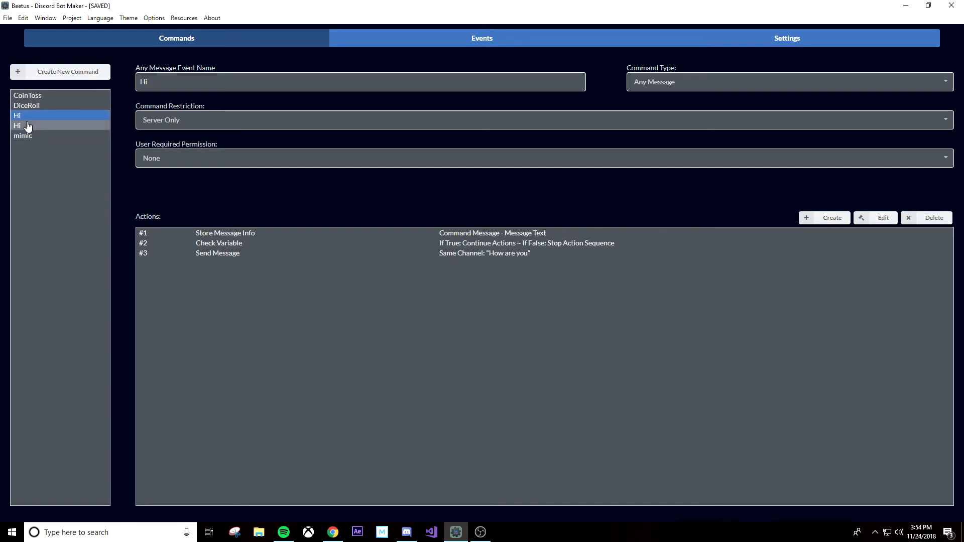
left_click(27, 126)
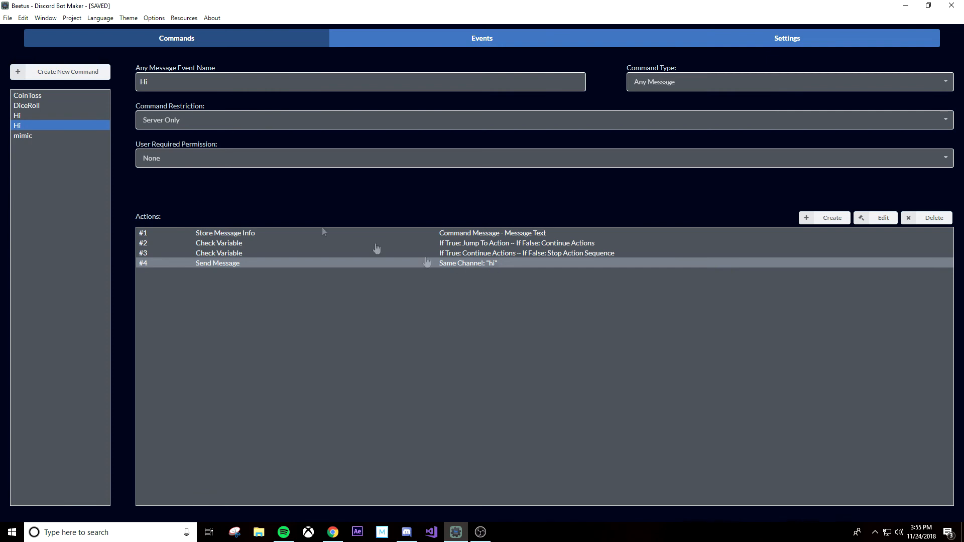
left_click(52, 118)
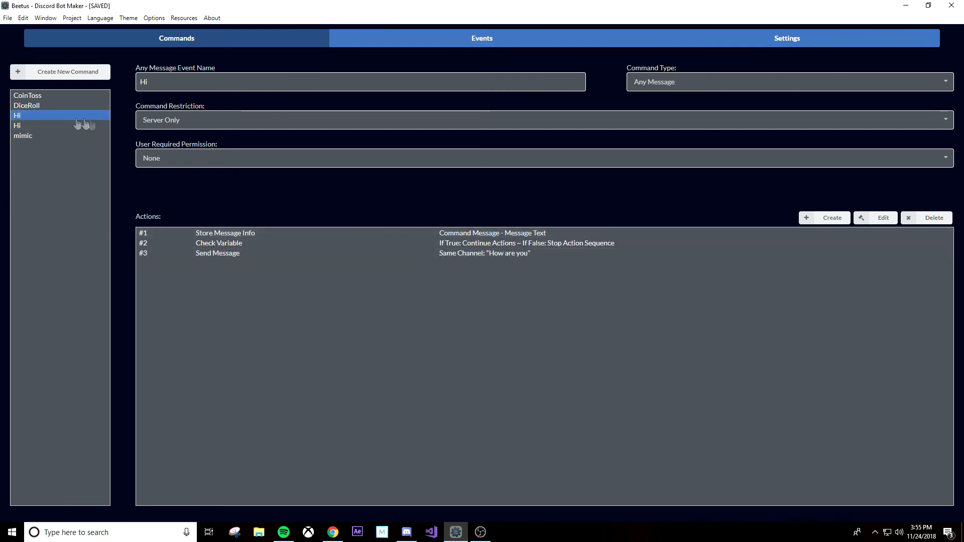
left_click(69, 125)
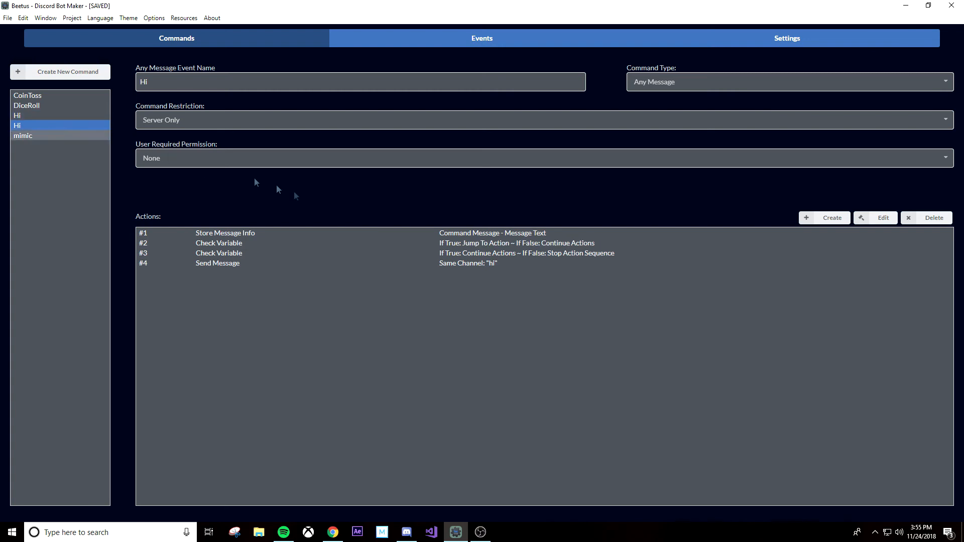
Step: Examine the comparison settings of both Check Variable actions, #2 and #3, in the second Hi command
double_click(517, 244)
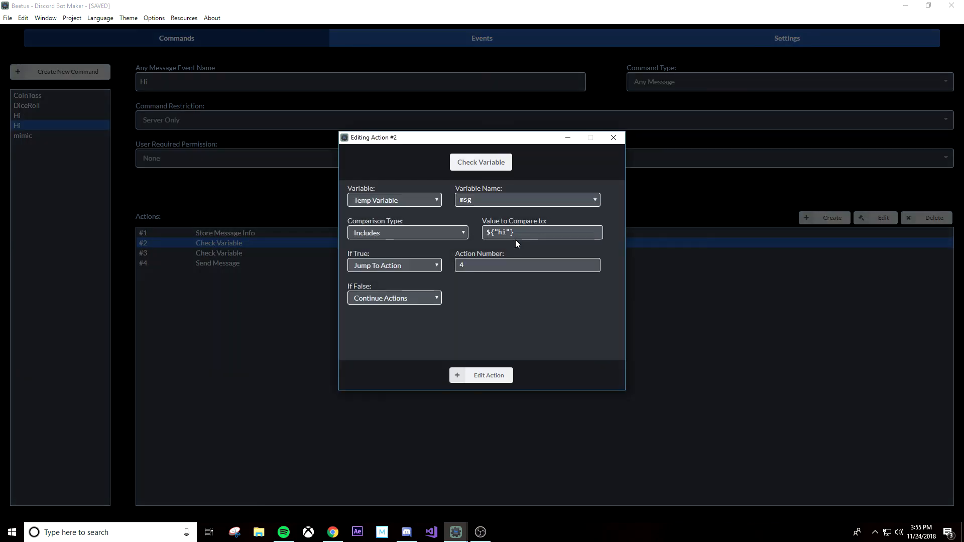
left_click(479, 376)
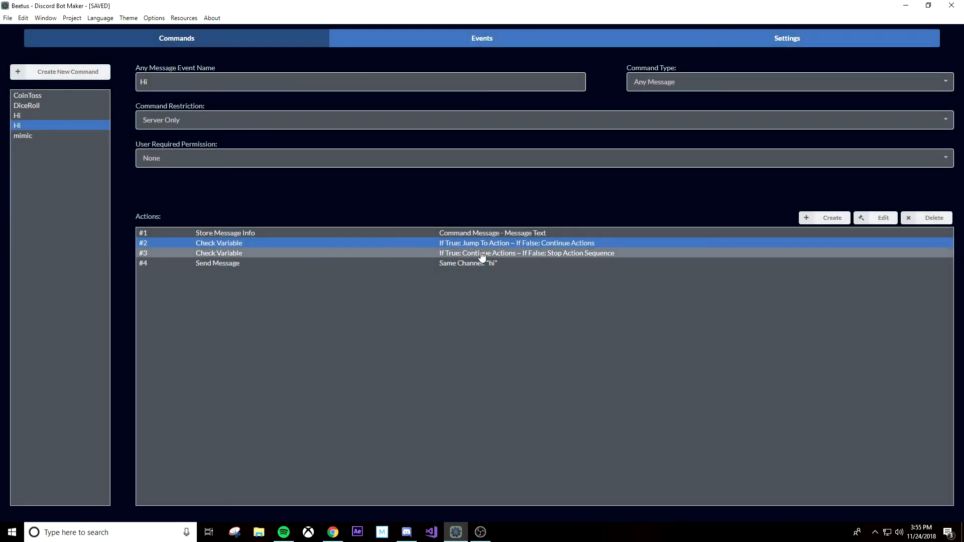
left_click(482, 254)
double_click(482, 255)
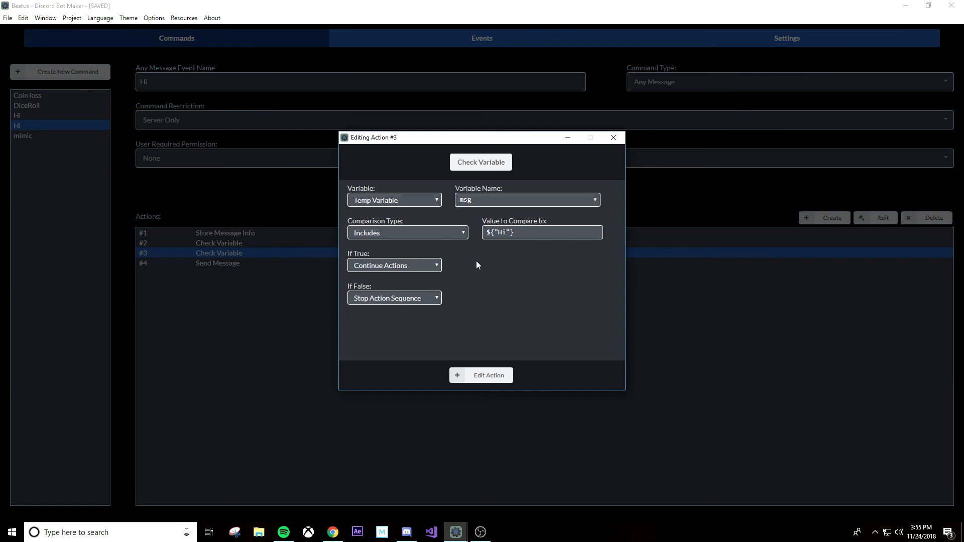
Step: Return to Discord and highlight the letters "hi" inside the word "shitty" in the sent message
key("alt+Tab")
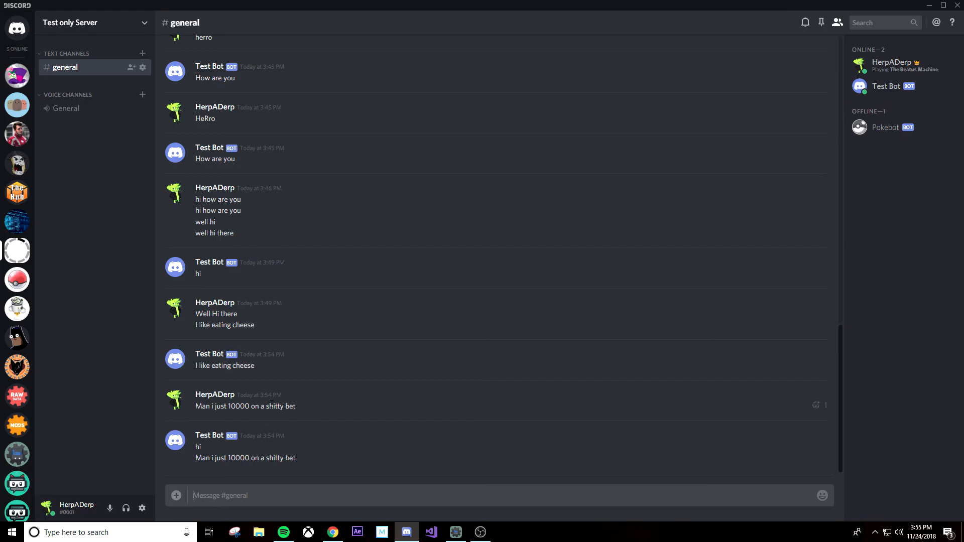
left_click_drag(269, 404, 275, 404)
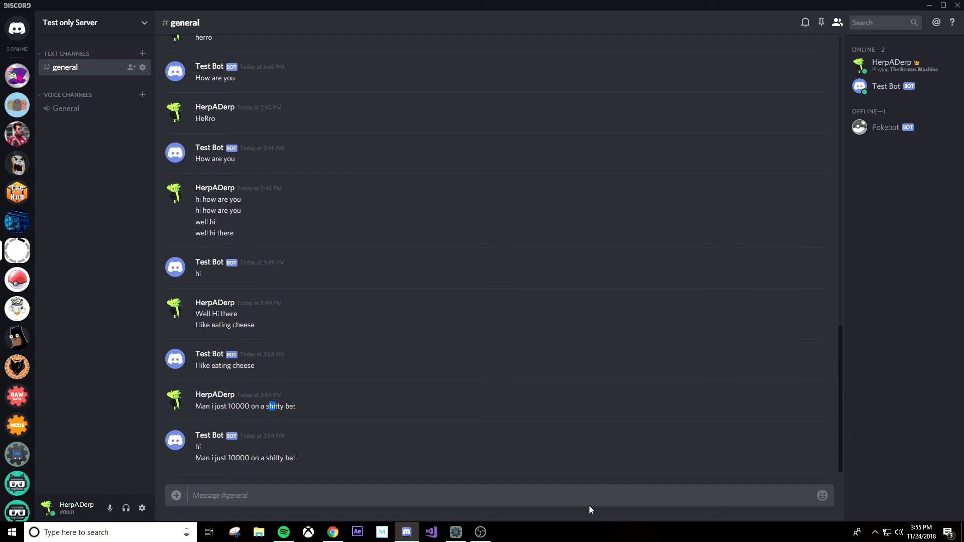